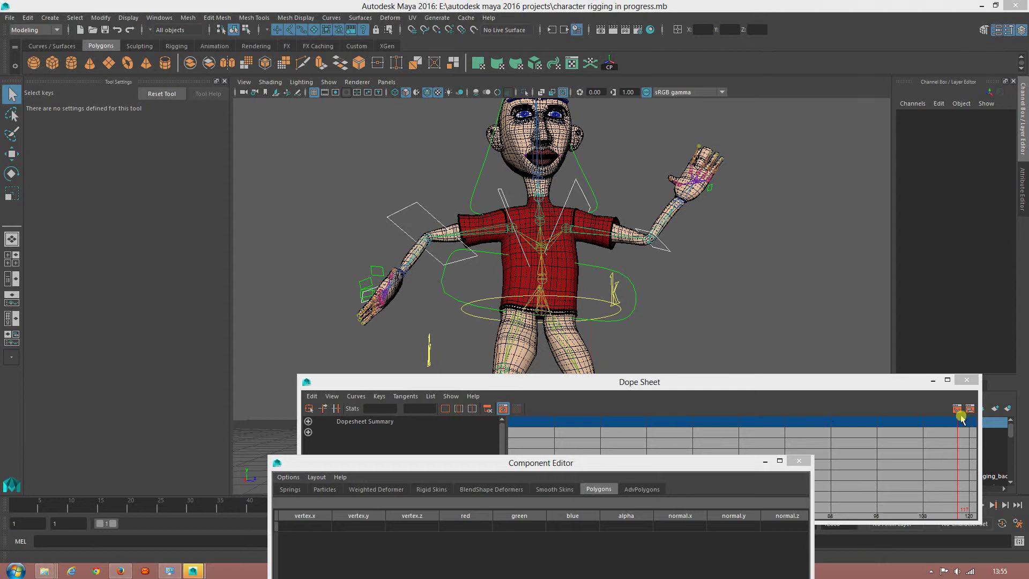
# Step: Minimize the Dope Sheet and Component Editor, then select and inspect the gravity_center control
pyautogui.click(933, 380)
pyautogui.click(765, 461)
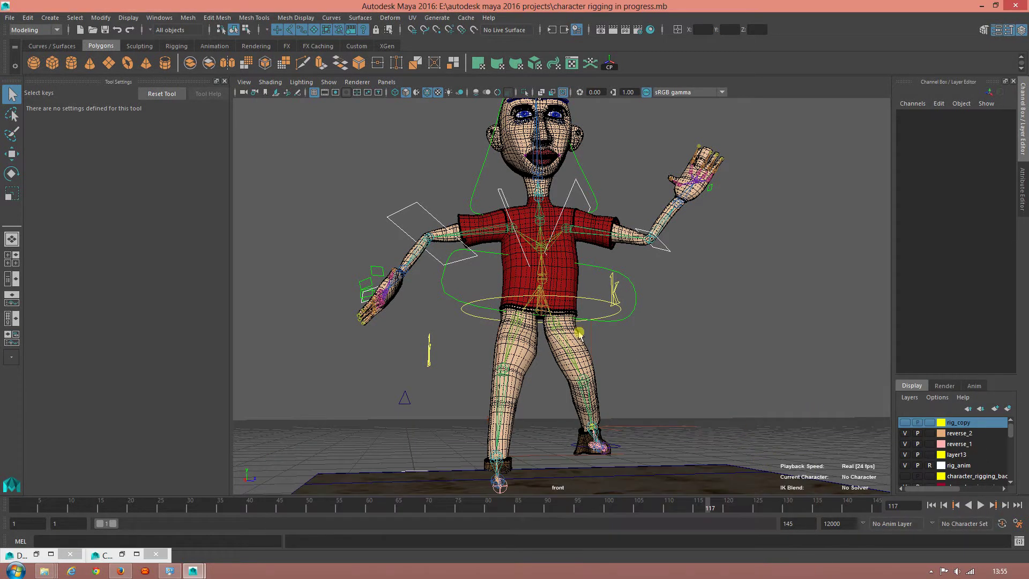
pyautogui.press('q')
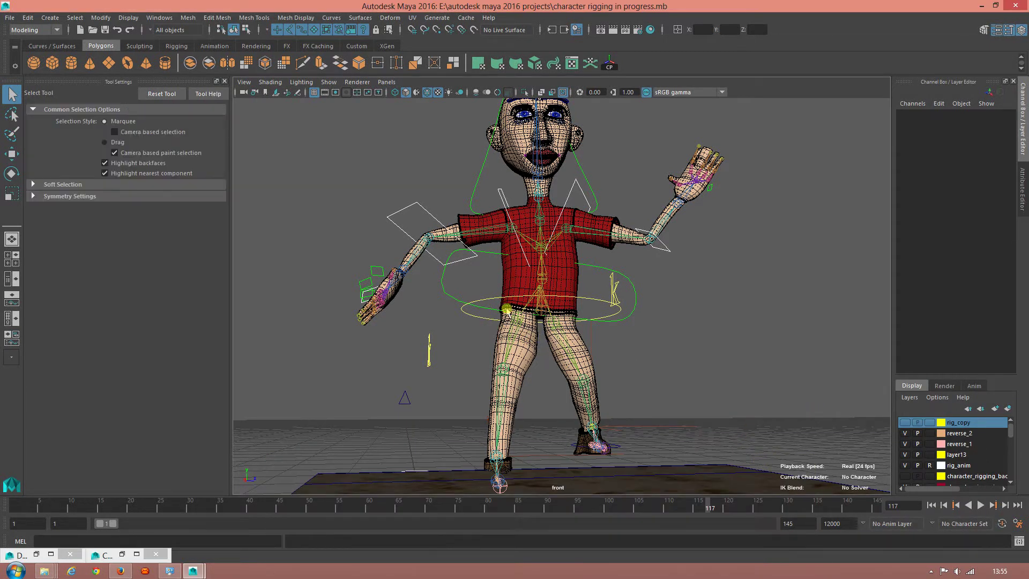
pyautogui.click(493, 301)
pyautogui.moveTo(671, 375)
pyautogui.keyDown('alt'); pyautogui.mouseDown()
pyautogui.moveTo(552, 373)
pyautogui.moveTo(597, 395)
pyautogui.moveTo(680, 390)
pyautogui.moveTo(620, 386)
pyautogui.moveTo(573, 297)
pyautogui.mouseUp(); pyautogui.keyUp('alt')
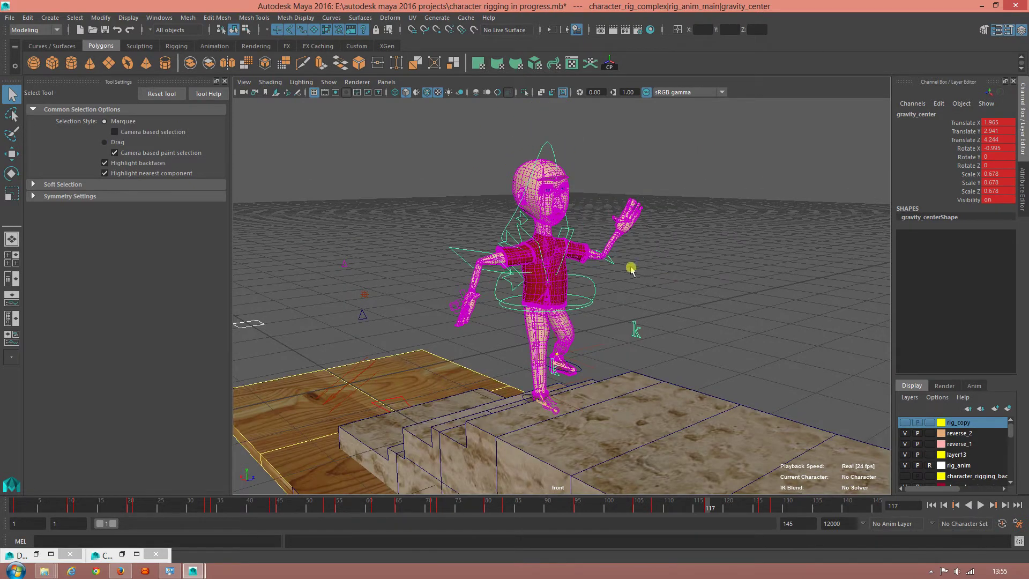
pyautogui.click(612, 212)
pyautogui.moveTo(659, 273)
pyautogui.keyDown('alt'); pyautogui.mouseDown()
pyautogui.moveTo(745, 273)
pyautogui.moveTo(700, 256)
pyautogui.moveTo(724, 255)
pyautogui.moveTo(590, 258)
pyautogui.mouseUp(); pyautogui.keyUp('alt')
# Step: Review head_control's transform and display attributes, then select the character's body mesh
pyautogui.click(547, 161)
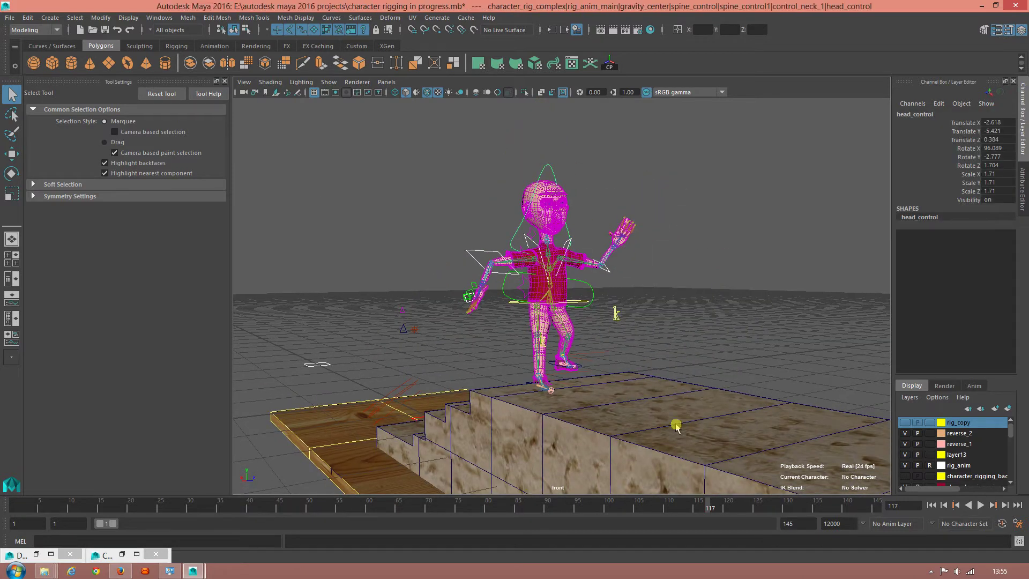
pyautogui.scroll(3, 562, 290)
pyautogui.scroll(3, 562, 290)
pyautogui.keyDown('alt'); pyautogui.moveTo(633, 231); pyautogui.dragTo(635, 225); pyautogui.keyUp('alt')
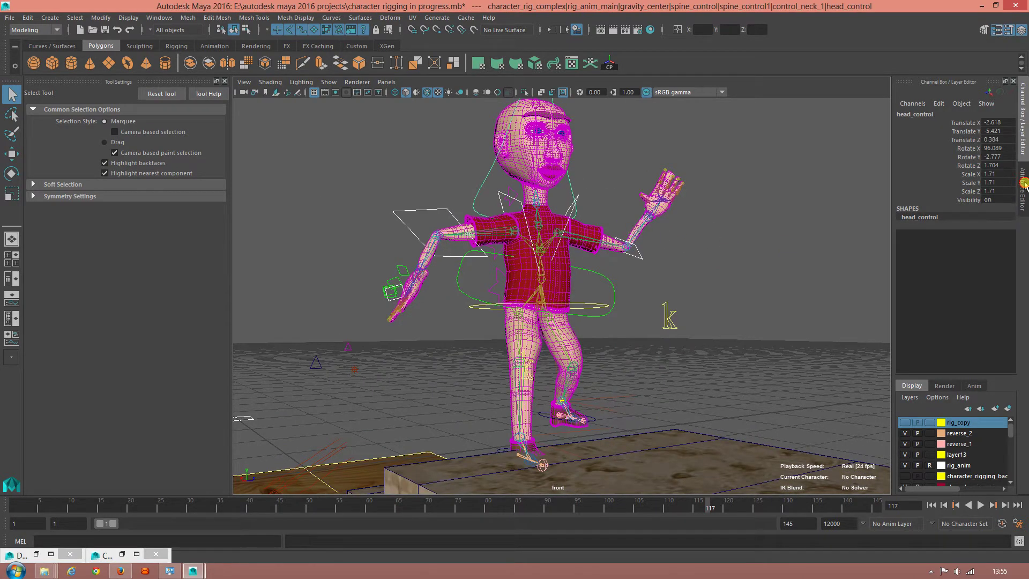
pyautogui.click(1024, 184)
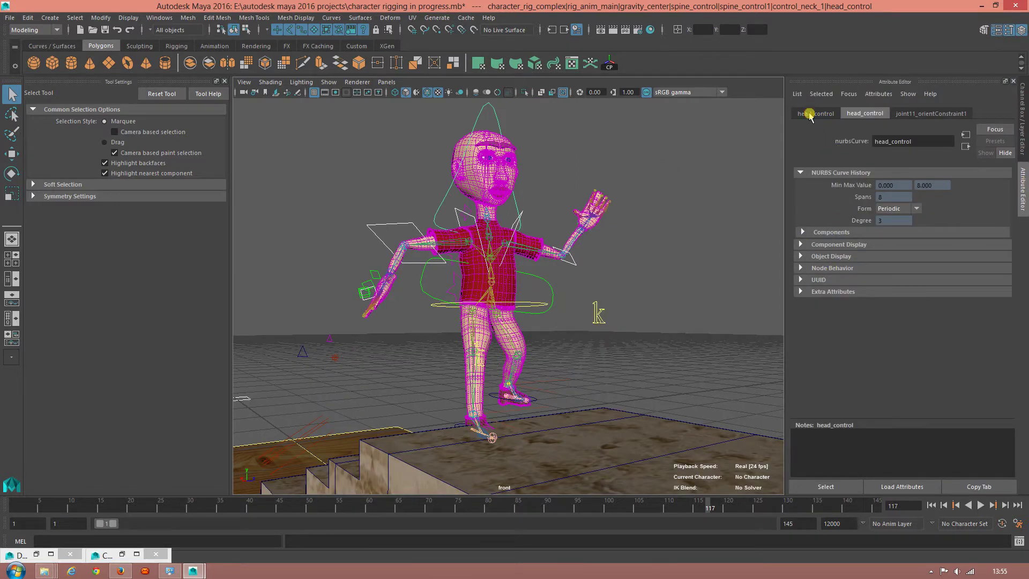
pyautogui.click(810, 115)
pyautogui.click(798, 291)
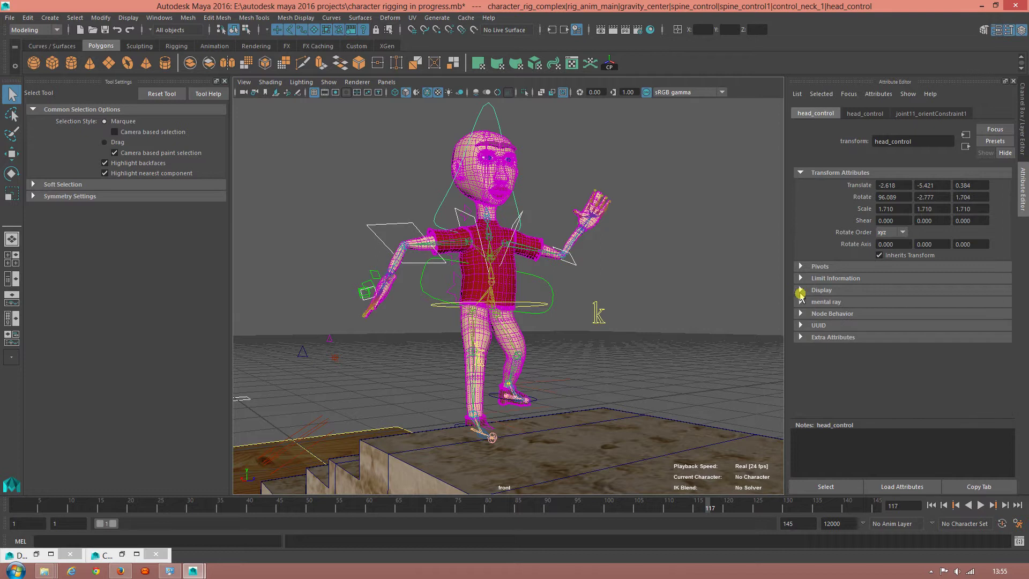
pyautogui.click(1023, 156)
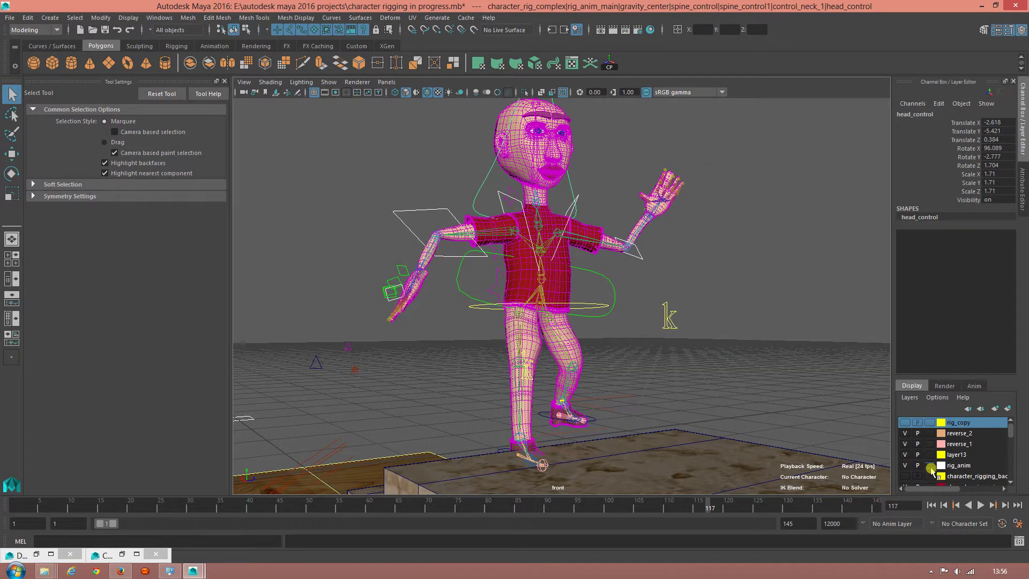
pyautogui.click(548, 266)
# Step: Turn off Smooth Mesh Preview on character_rig_4Shape to show the coarse cage
pyautogui.click(1023, 182)
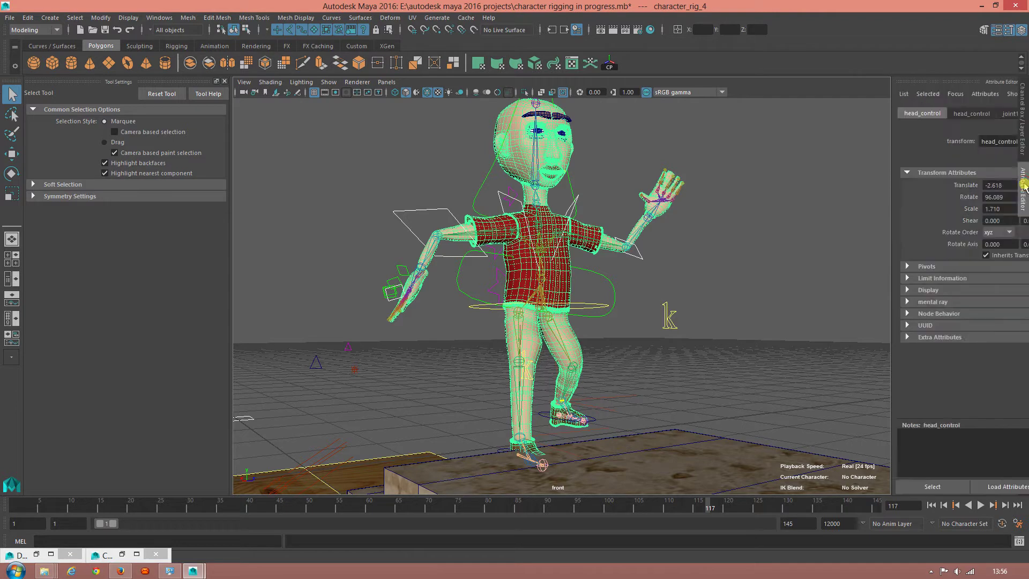
pyautogui.click(870, 115)
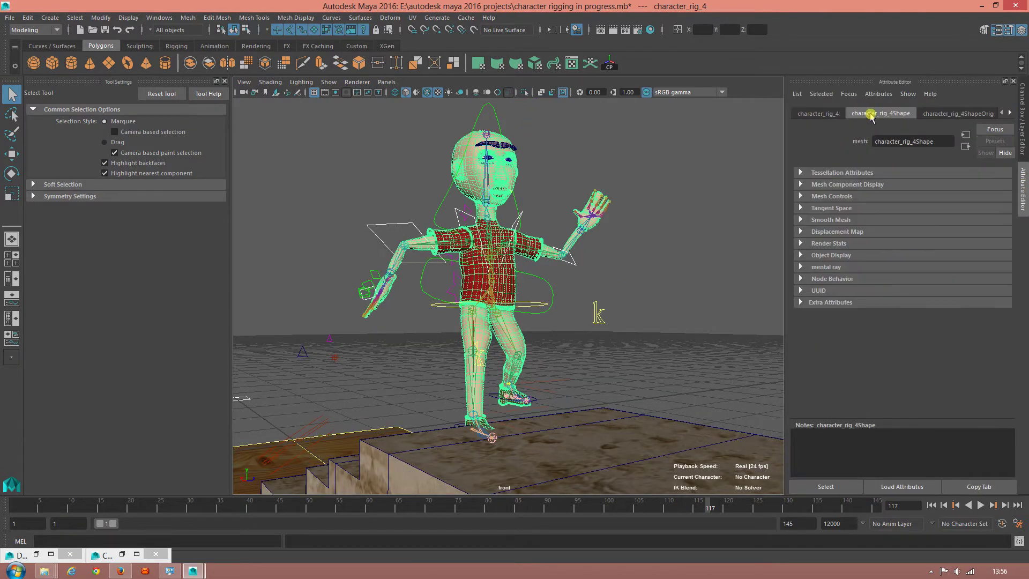
pyautogui.click(800, 220)
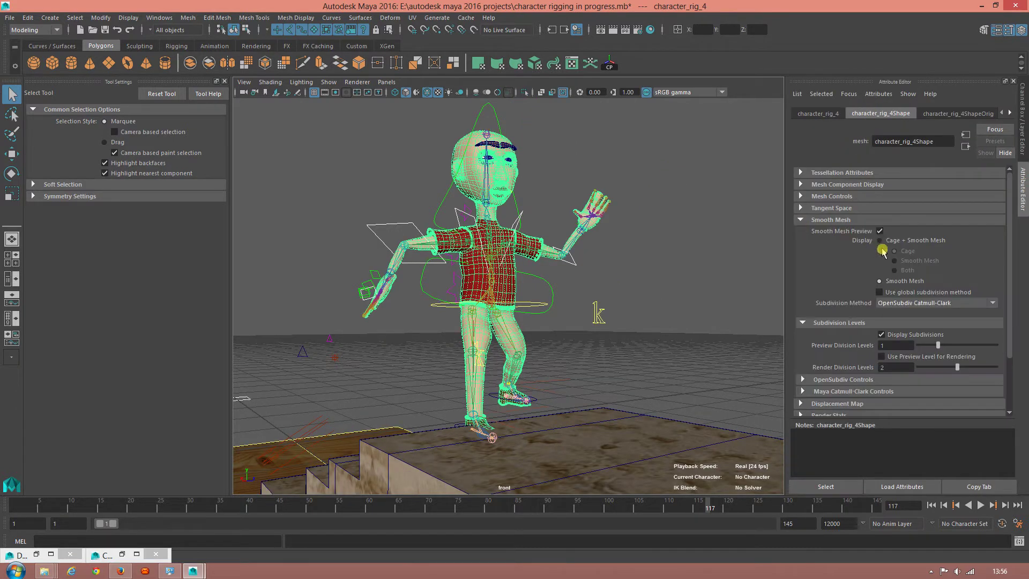
pyautogui.click(880, 232)
pyautogui.keyDown('alt'); pyautogui.moveTo(389, 256); pyautogui.dragTo(296, 464, button='right'); pyautogui.keyUp('alt')
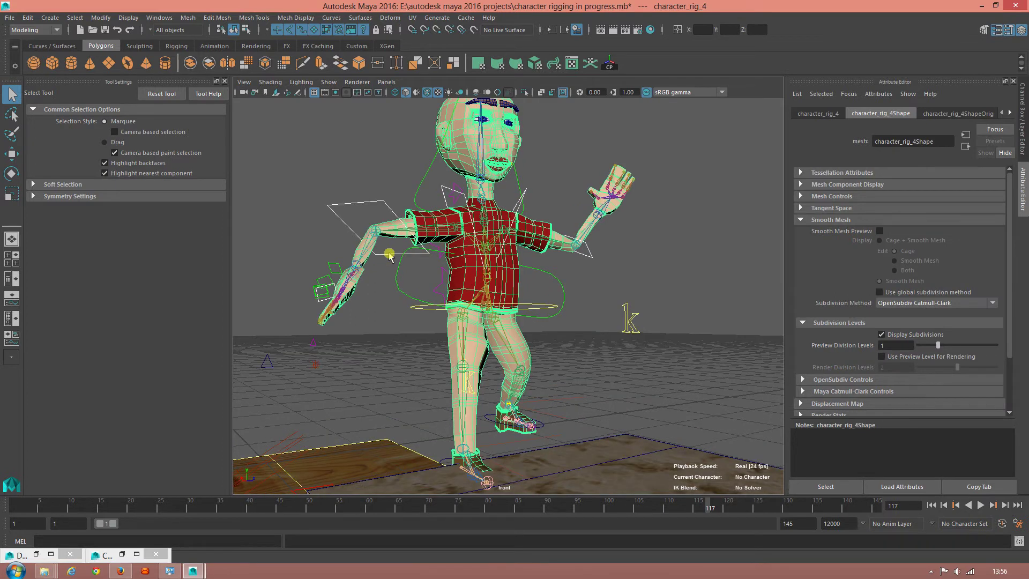
# Step: Play the stair-climbing animation from frame 1, stopping at frame 103
pyautogui.moveTo(37, 498); pyautogui.dragTo(16, 501)
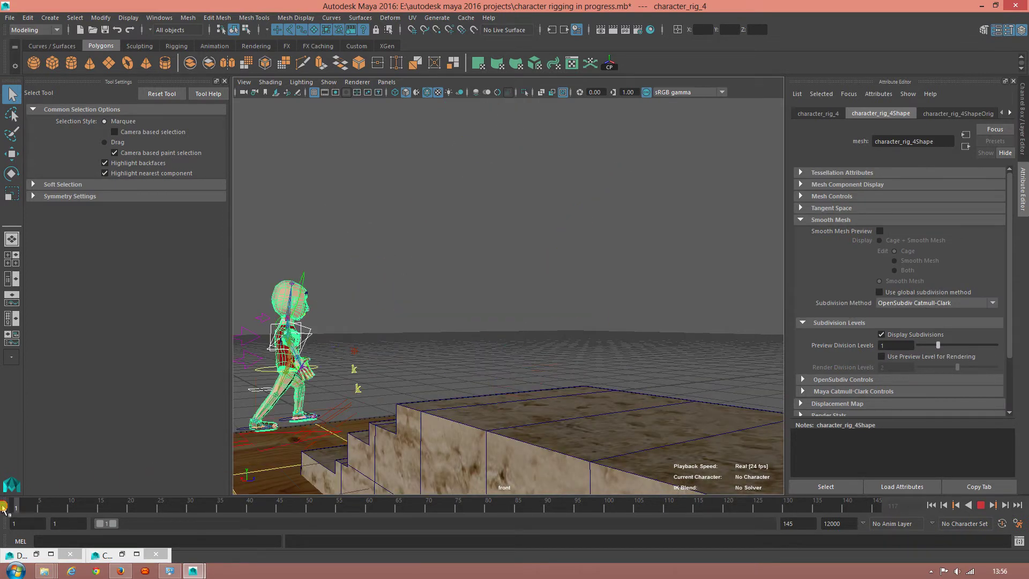
pyautogui.click(982, 505)
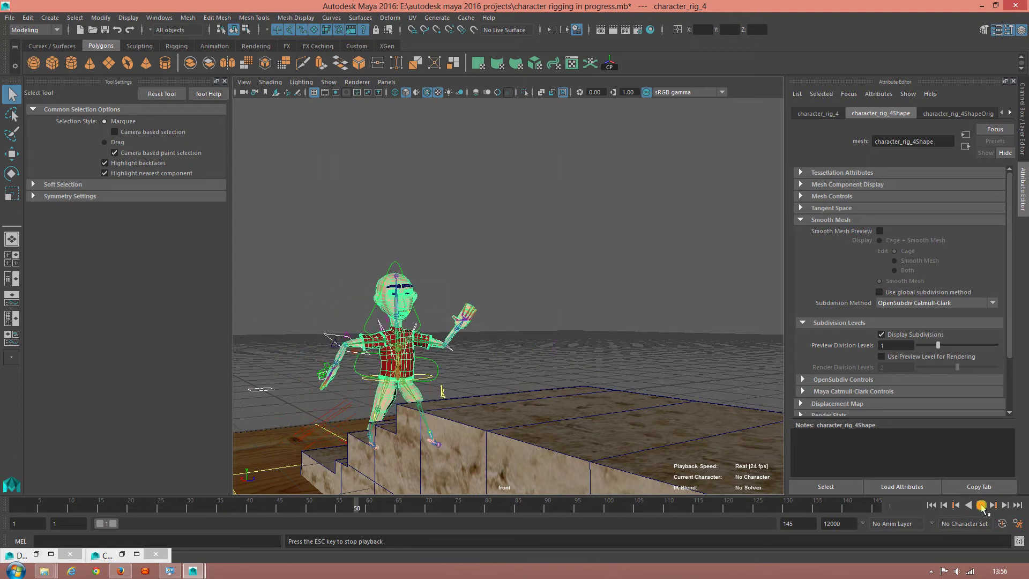
pyautogui.click(981, 506)
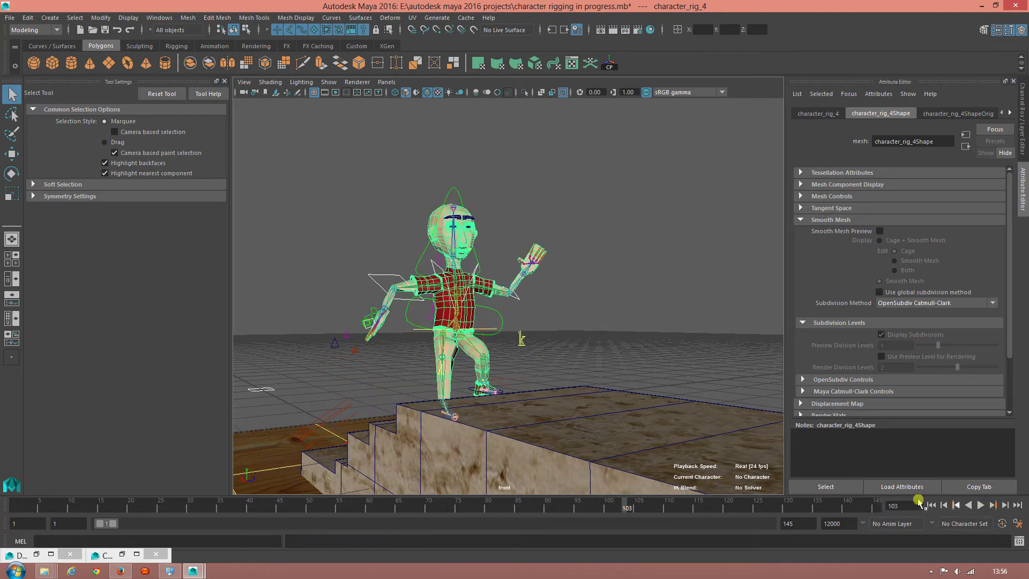
# Step: Rotate the raised arm's control down to horizontal and turn the palm forward
pyautogui.keyDown('alt'); pyautogui.moveTo(272, 316); pyautogui.dragTo(615, 286); pyautogui.keyUp('alt')
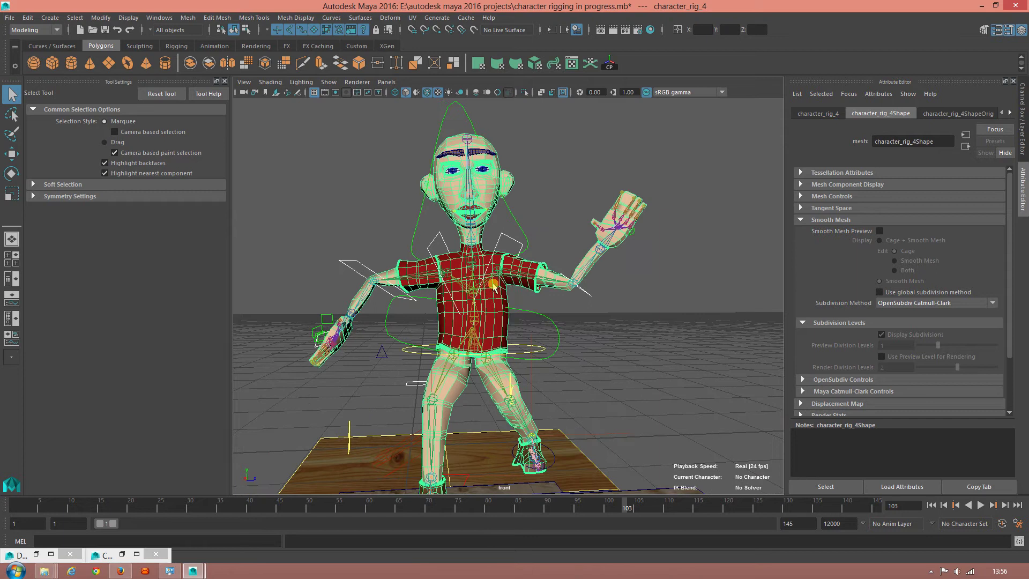
pyautogui.click(612, 291)
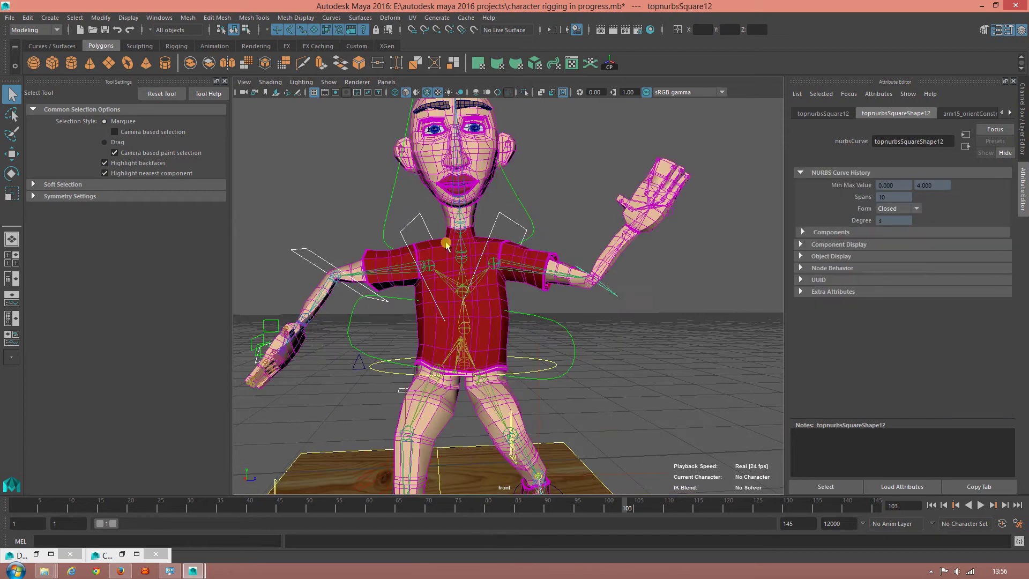
pyautogui.click(12, 174)
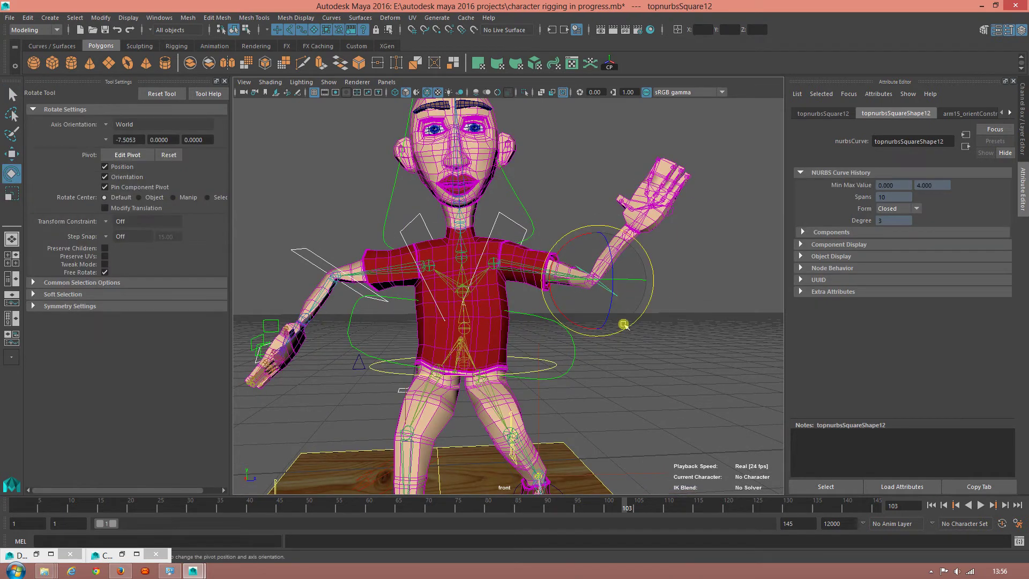
pyautogui.moveTo(577, 326); pyautogui.dragTo(566, 296)
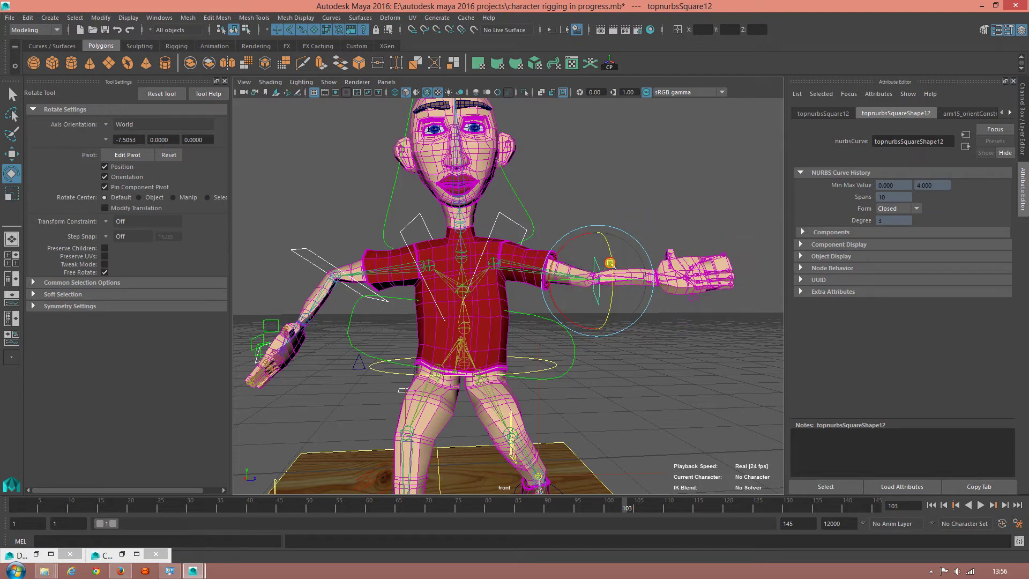
pyautogui.moveTo(615, 254)
pyautogui.mouseDown()
pyautogui.moveTo(604, 302)
pyautogui.moveTo(564, 296)
pyautogui.mouseUp()
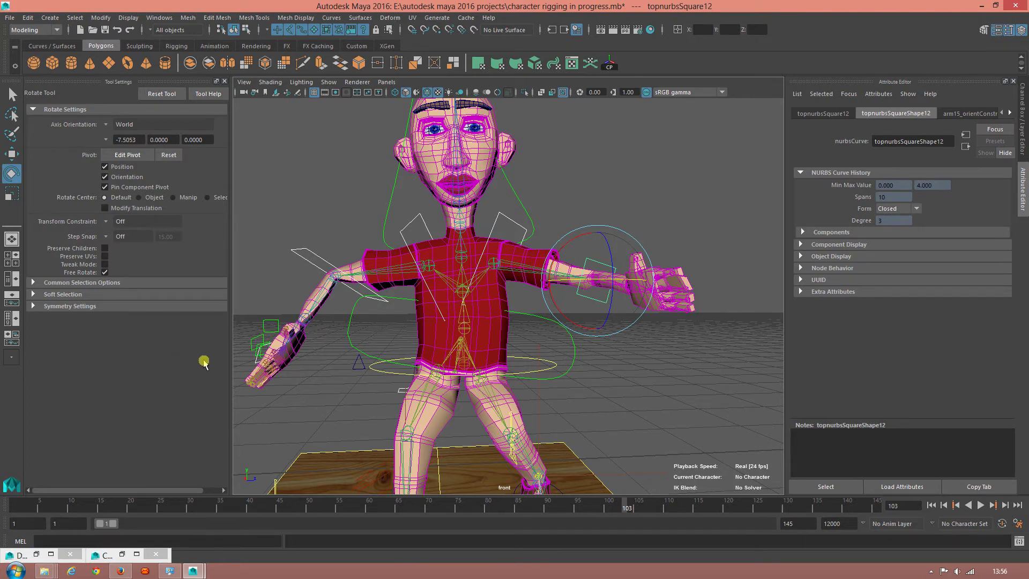
# Step: From a side view, select wrist control topnurbsSquare11, then hand control topnurbsSquare10
pyautogui.moveTo(203, 362)
pyautogui.keyDown('alt'); pyautogui.mouseDown(button='right')
pyautogui.moveTo(340, 361)
pyautogui.moveTo(280, 360)
pyautogui.moveTo(631, 243)
pyautogui.moveTo(248, 328)
pyautogui.mouseUp(button='right'); pyautogui.keyUp('alt')
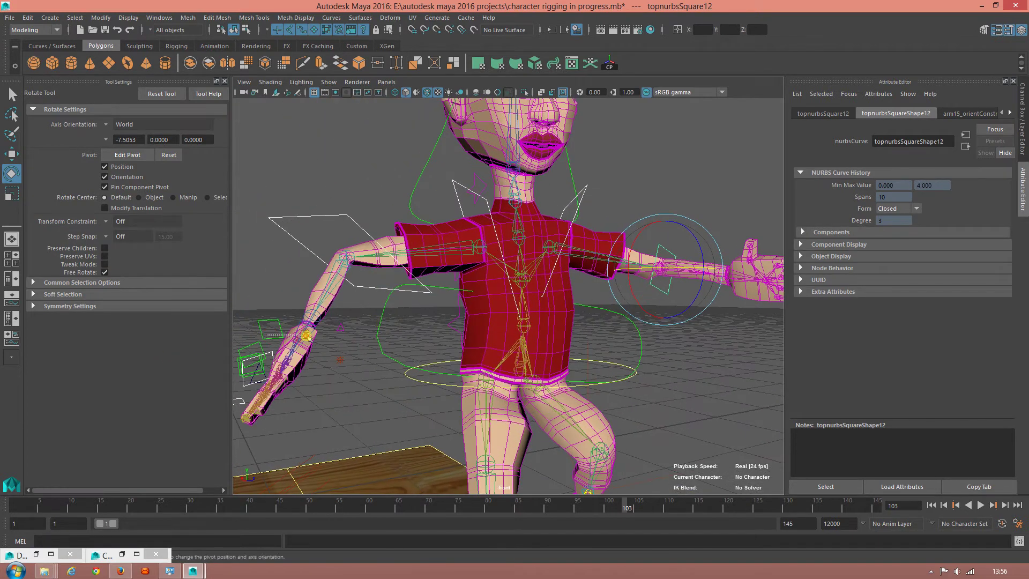
pyautogui.click(307, 335)
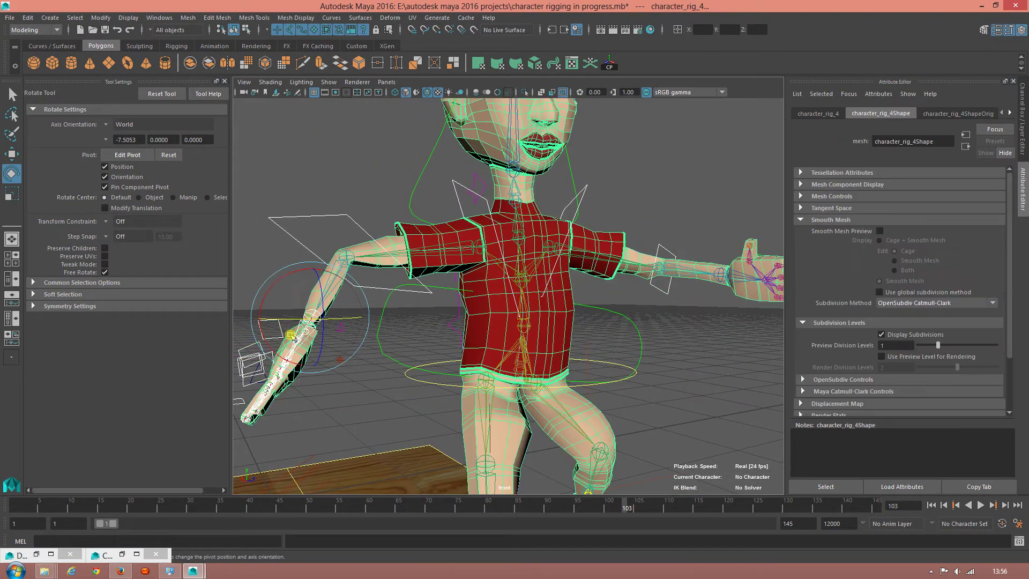
pyautogui.click(369, 383)
pyautogui.moveTo(384, 395)
pyautogui.keyDown('alt'); pyautogui.mouseDown()
pyautogui.moveTo(332, 347)
pyautogui.moveTo(427, 291)
pyautogui.moveTo(409, 299)
pyautogui.moveTo(375, 278)
pyautogui.moveTo(396, 295)
pyautogui.moveTo(472, 280)
pyautogui.moveTo(437, 295)
pyautogui.moveTo(393, 340)
pyautogui.moveTo(369, 316)
pyautogui.mouseUp(); pyautogui.keyUp('alt')
pyautogui.click(425, 282)
pyautogui.click(380, 318)
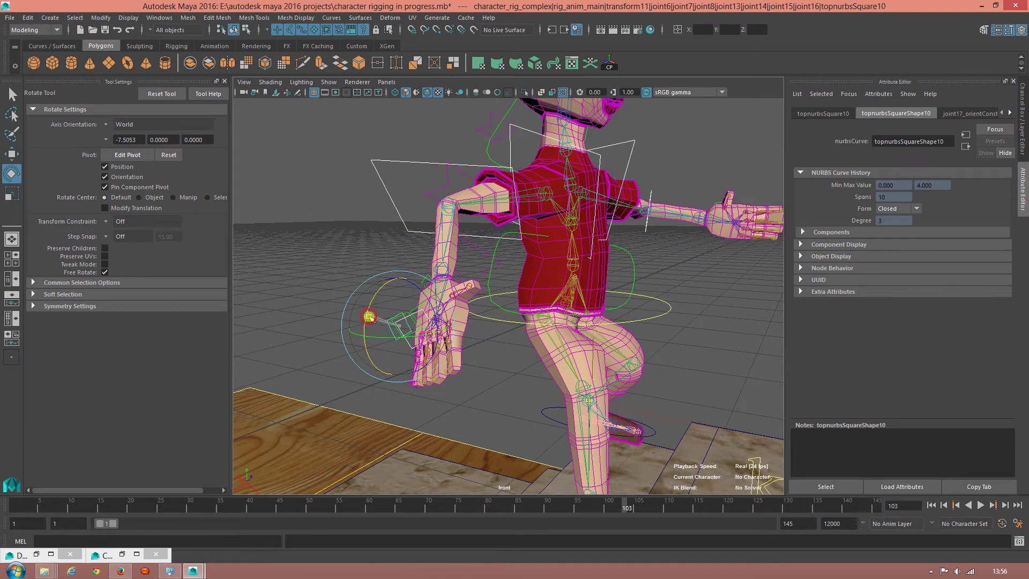
# Step: Set the Rotate tool's axis orientation to Object and rotate the hand
pyautogui.click(103, 125)
pyautogui.click(127, 130)
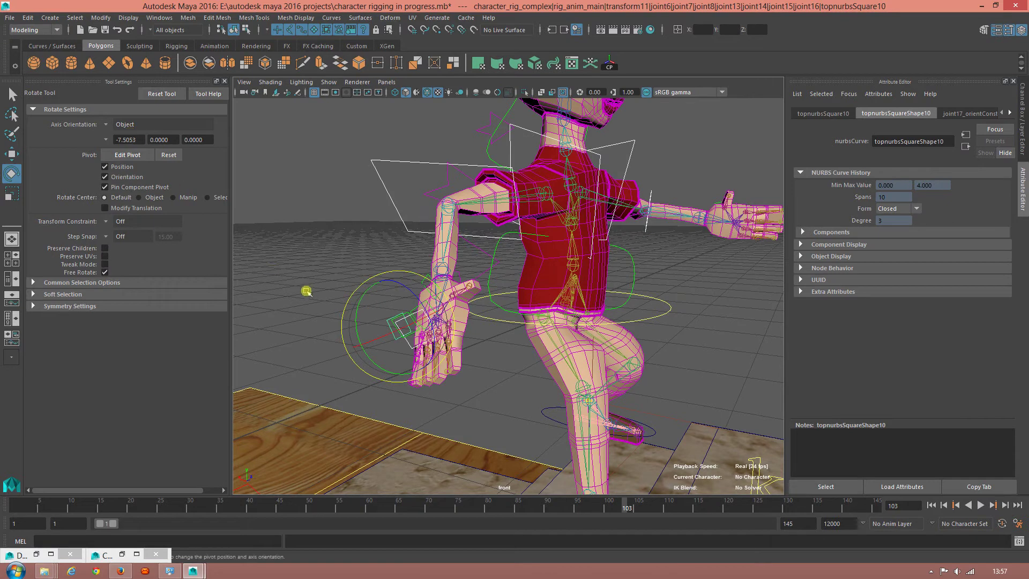
pyautogui.moveTo(358, 318)
pyautogui.mouseDown()
pyautogui.moveTo(340, 274)
pyautogui.moveTo(375, 330)
pyautogui.moveTo(365, 327)
pyautogui.mouseUp()
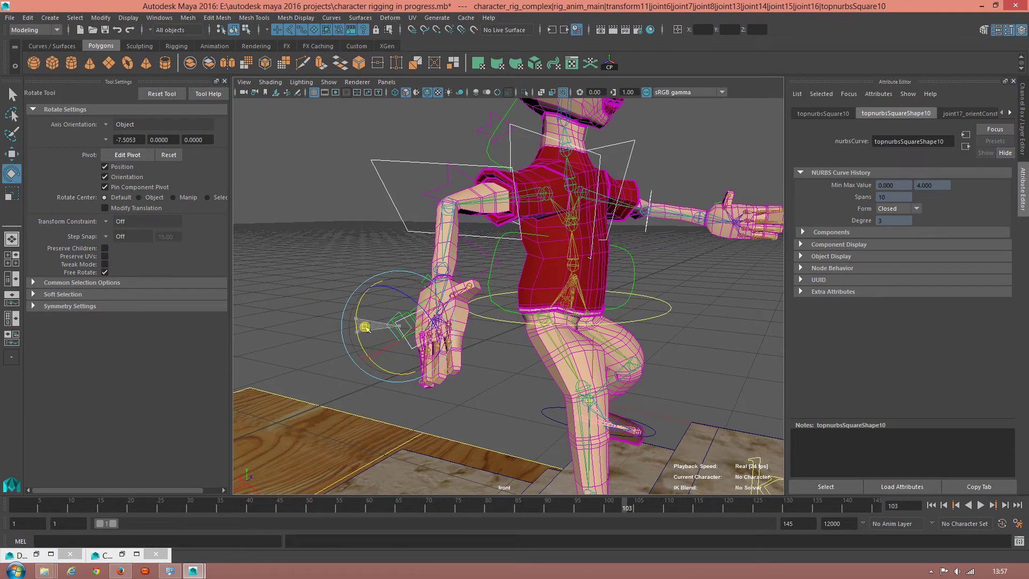
pyautogui.keyDown('alt'); pyautogui.moveTo(468, 361); pyautogui.dragTo(536, 343); pyautogui.keyUp('alt')
pyautogui.scroll(5, 675, 333)
pyautogui.moveTo(675, 333)
pyautogui.keyDown('alt'); pyautogui.mouseDown()
pyautogui.moveTo(405, 322)
pyautogui.moveTo(385, 264)
pyautogui.moveTo(404, 278)
pyautogui.moveTo(482, 420)
pyautogui.moveTo(510, 429)
pyautogui.moveTo(538, 419)
pyautogui.mouseUp(); pyautogui.keyUp('alt')
# Step: Bend finger control topnurbsSquare7 slightly and rotate middle finger topnurbsSquare14 outward
pyautogui.click(350, 246)
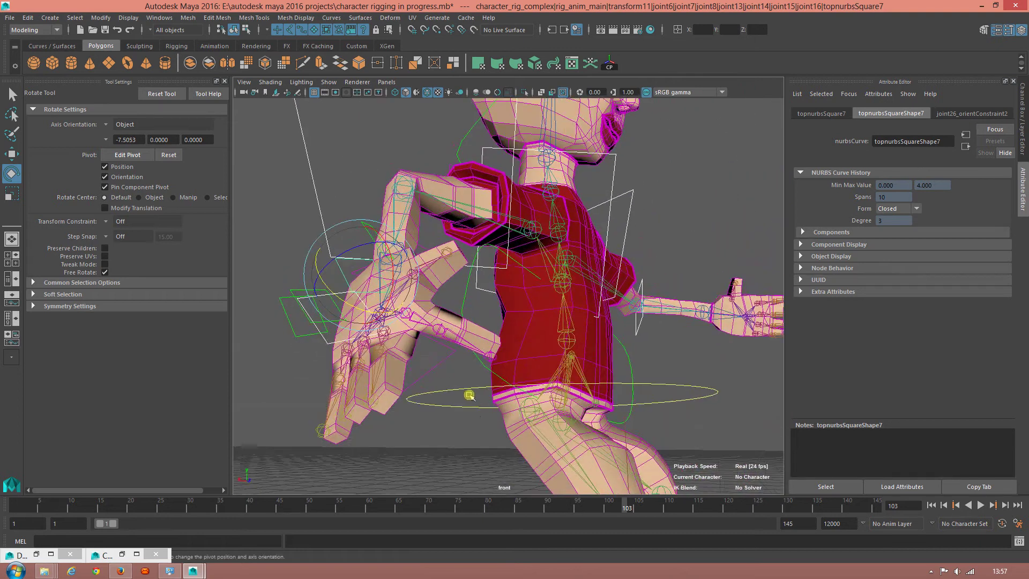
pyautogui.click(447, 361)
pyautogui.click(349, 285)
pyautogui.moveTo(332, 294); pyautogui.dragTo(328, 290)
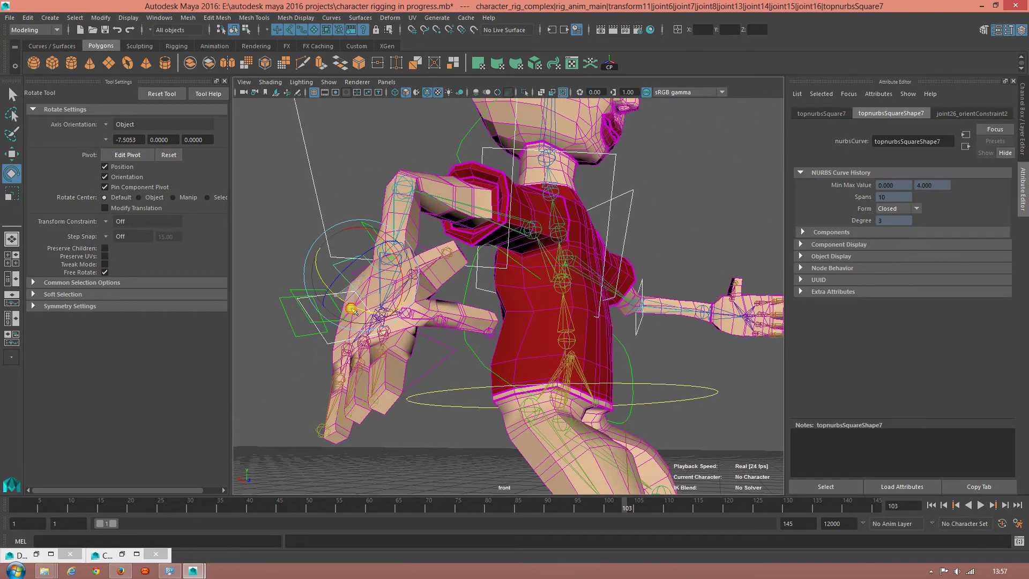
pyautogui.click(270, 254)
pyautogui.click(333, 296)
pyautogui.moveTo(296, 329); pyautogui.dragTo(322, 344)
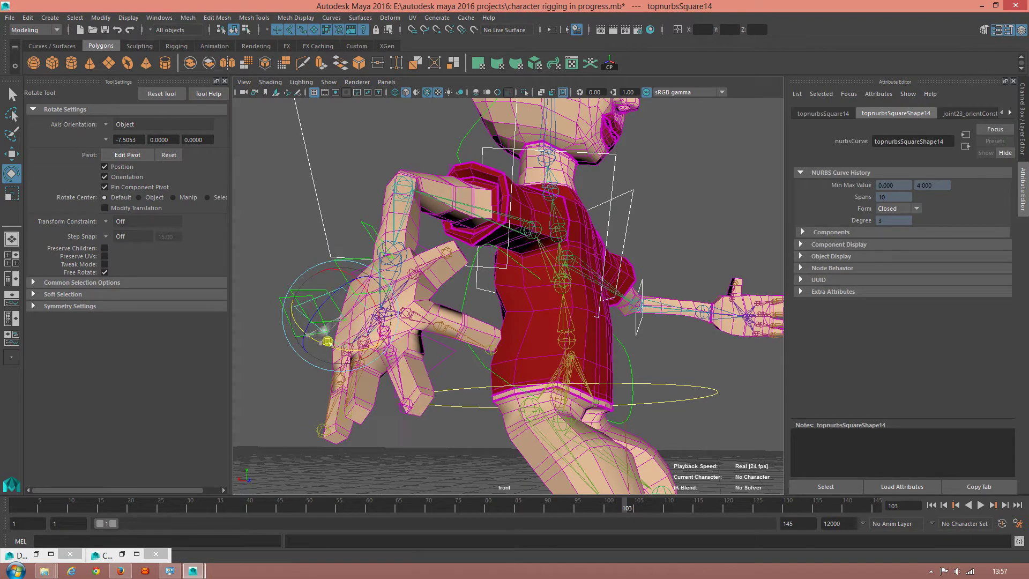
# Step: Curl two finger chains, starting with topnurbsSquare9, downward
pyautogui.click(272, 259)
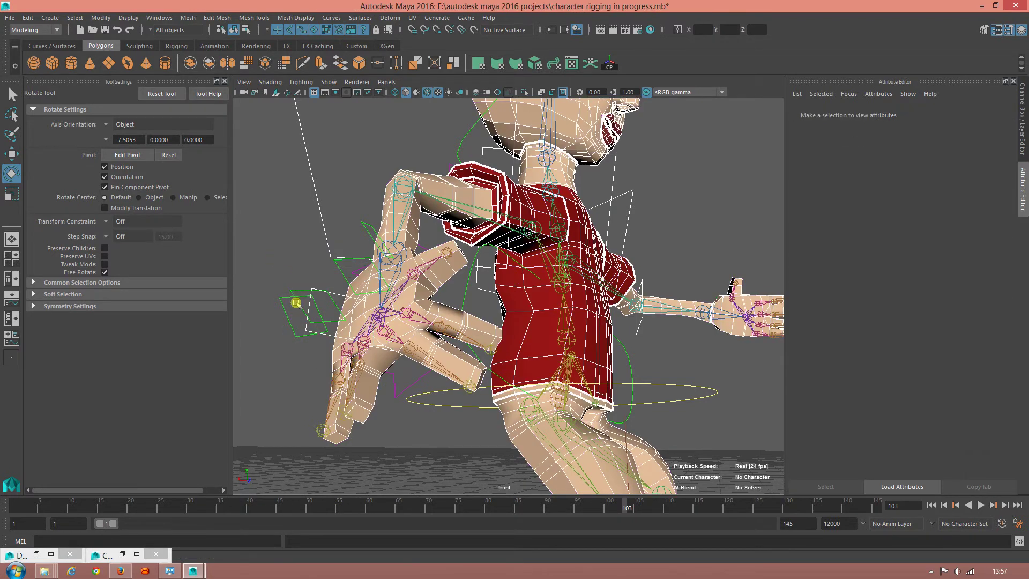
pyautogui.click(299, 316)
pyautogui.moveTo(303, 333)
pyautogui.mouseDown()
pyautogui.moveTo(322, 344)
pyautogui.moveTo(295, 336)
pyautogui.mouseUp()
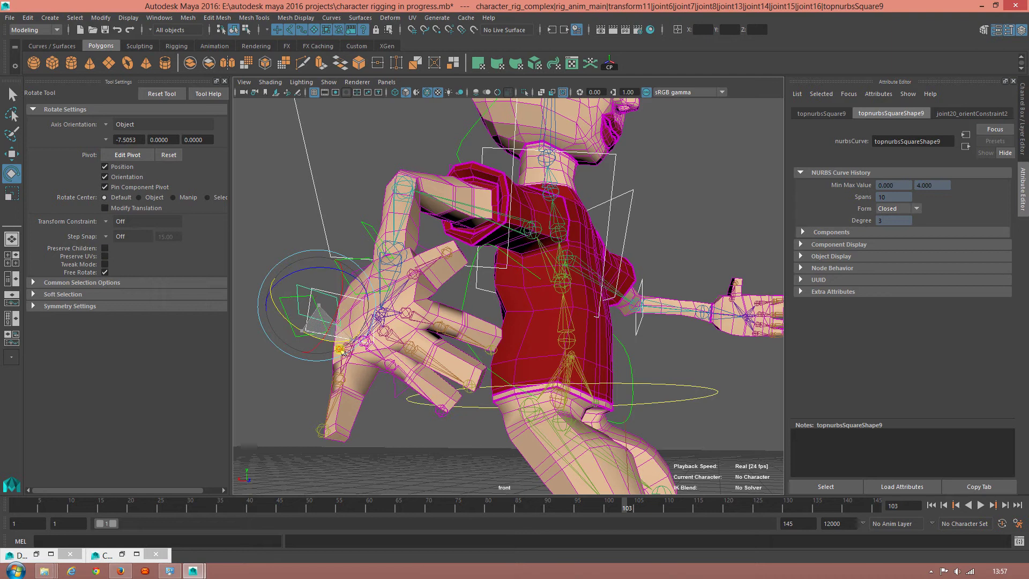
pyautogui.click(296, 336)
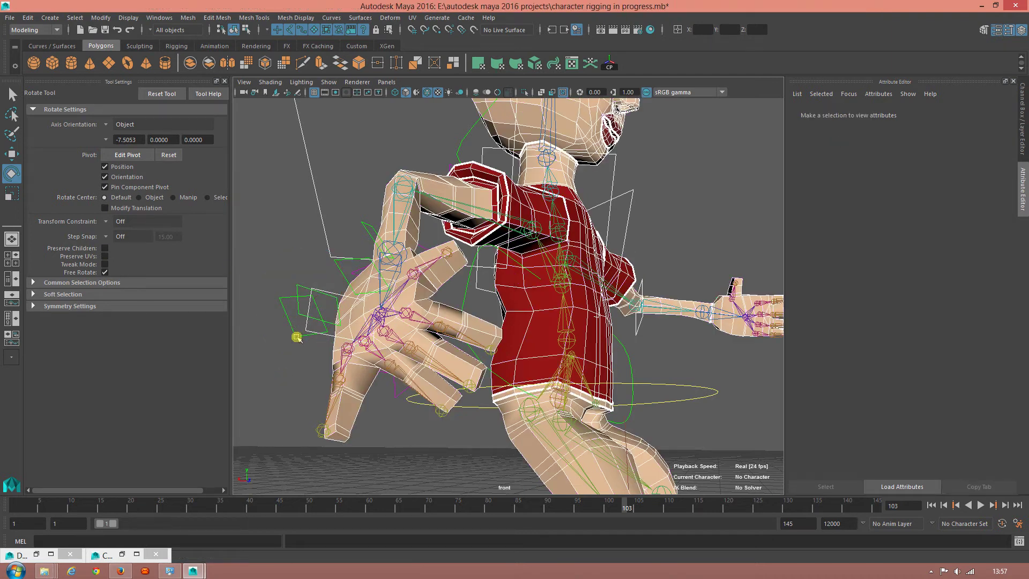
pyautogui.moveTo(276, 339); pyautogui.dragTo(311, 366)
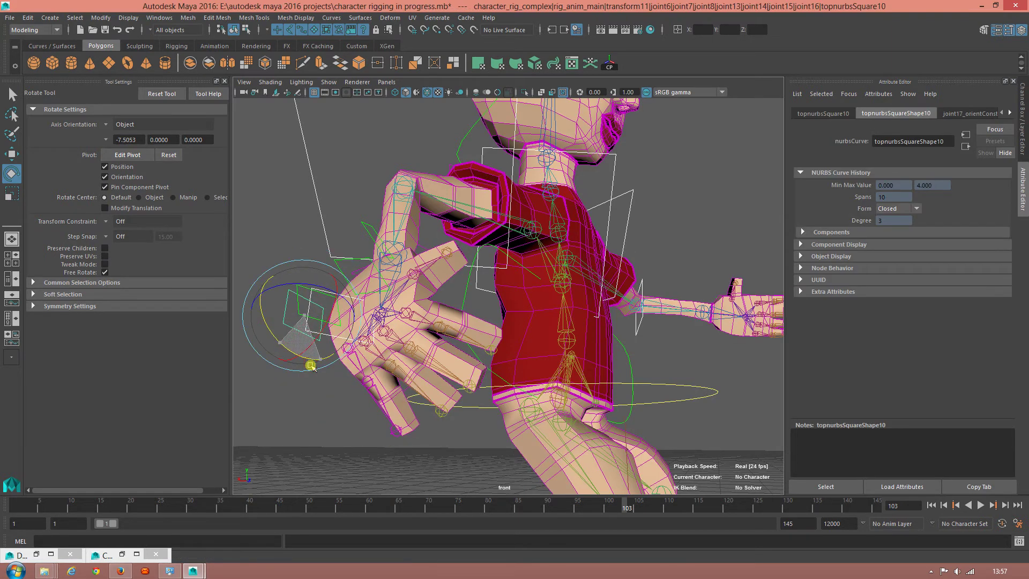
# Step: Move the gravity_center control to shift the upper body sideways over the feet
pyautogui.scroll(-5, 523, 434)
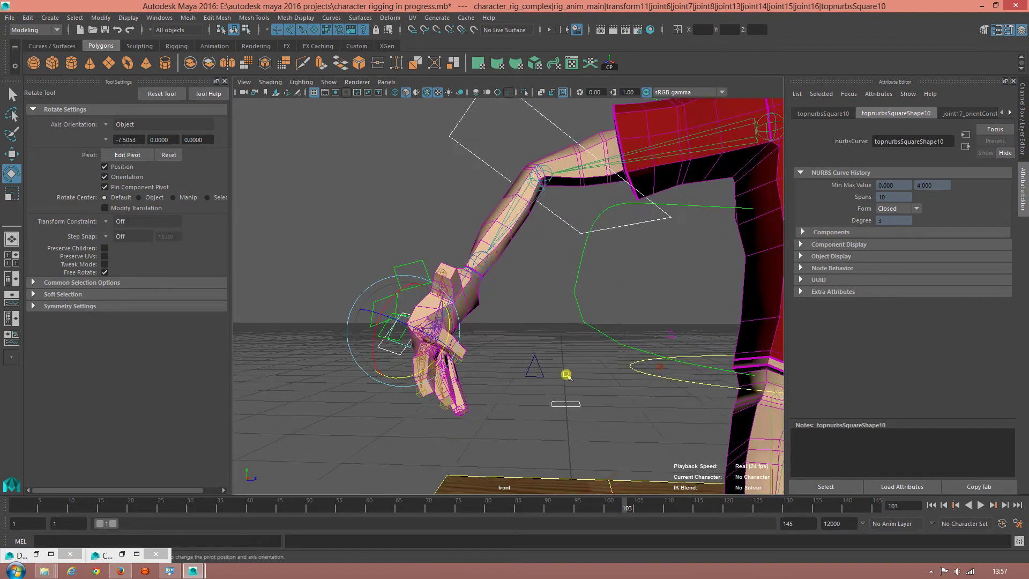
pyautogui.moveTo(563, 374)
pyautogui.keyDown('alt'); pyautogui.mouseDown()
pyautogui.moveTo(663, 367)
pyautogui.moveTo(618, 288)
pyautogui.mouseUp(); pyautogui.keyUp('alt')
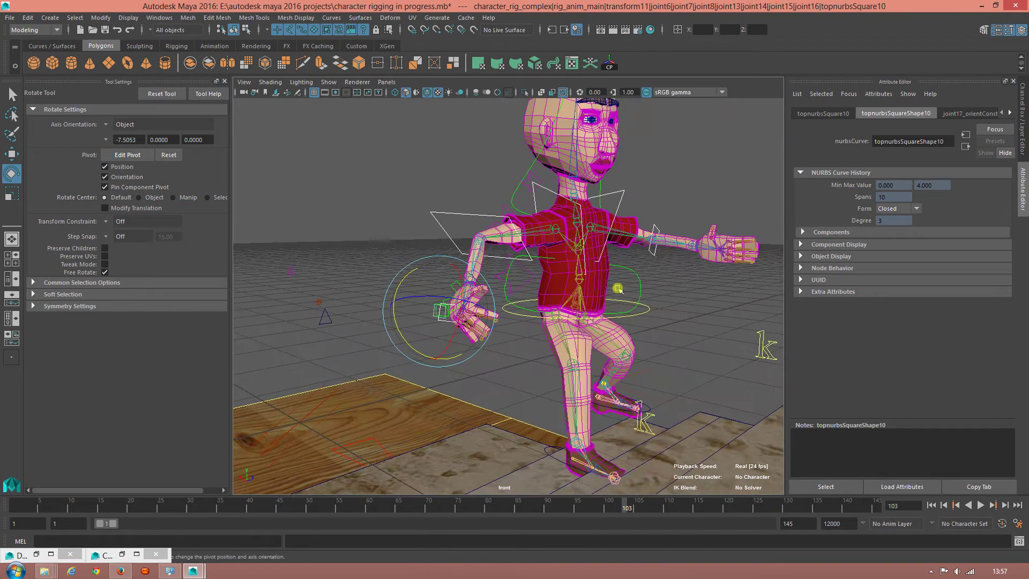
pyautogui.click(520, 311)
pyautogui.press('w')
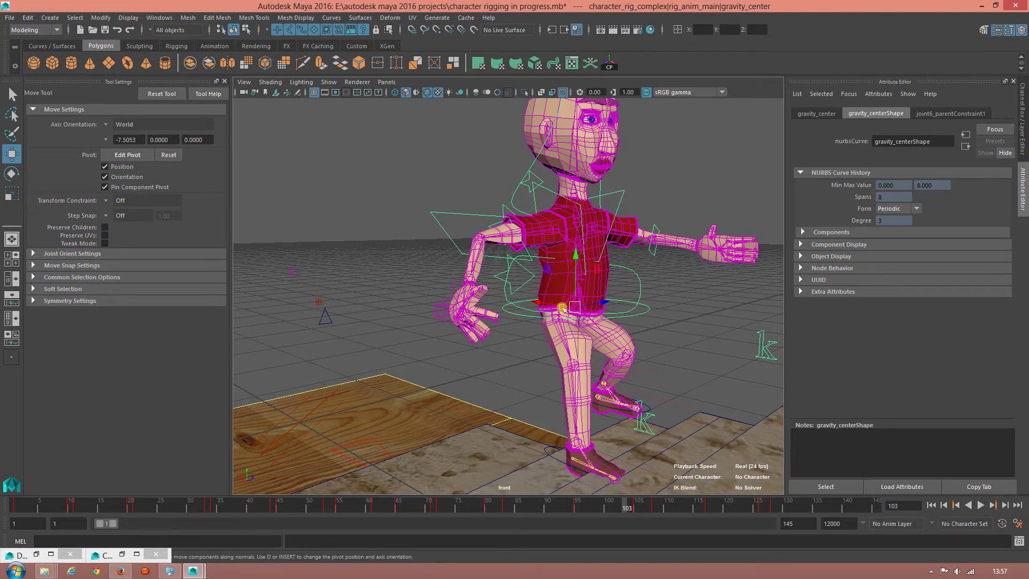
pyautogui.moveTo(563, 310); pyautogui.dragTo(605, 295)
# Step: Select the stair mesh nurbsToPoly1 and orbit around the character and steps
pyautogui.scroll(-3, 544, 431)
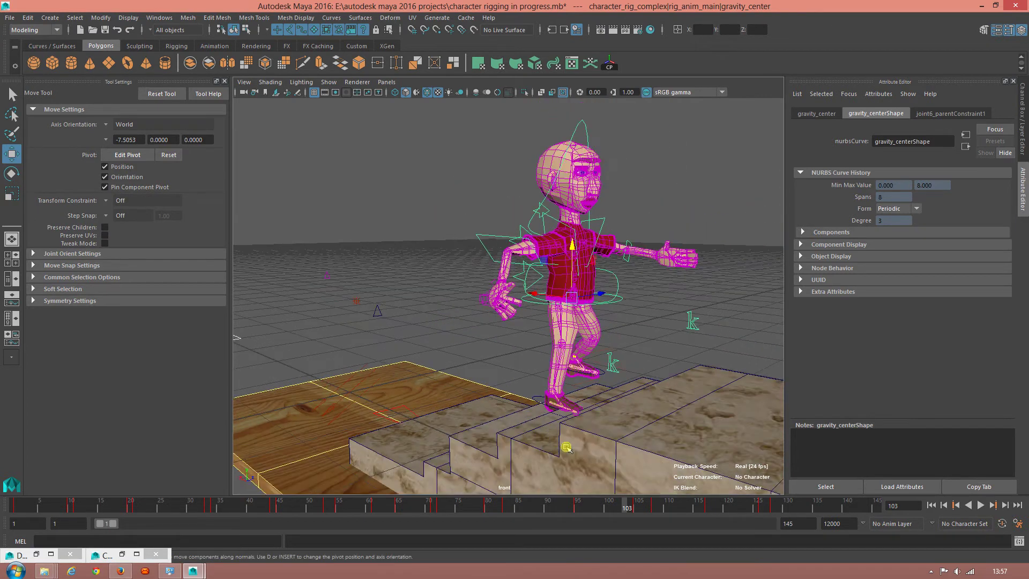
pyautogui.scroll(-2, 566, 448)
pyautogui.scroll(-2, 563, 447)
pyautogui.click(565, 423)
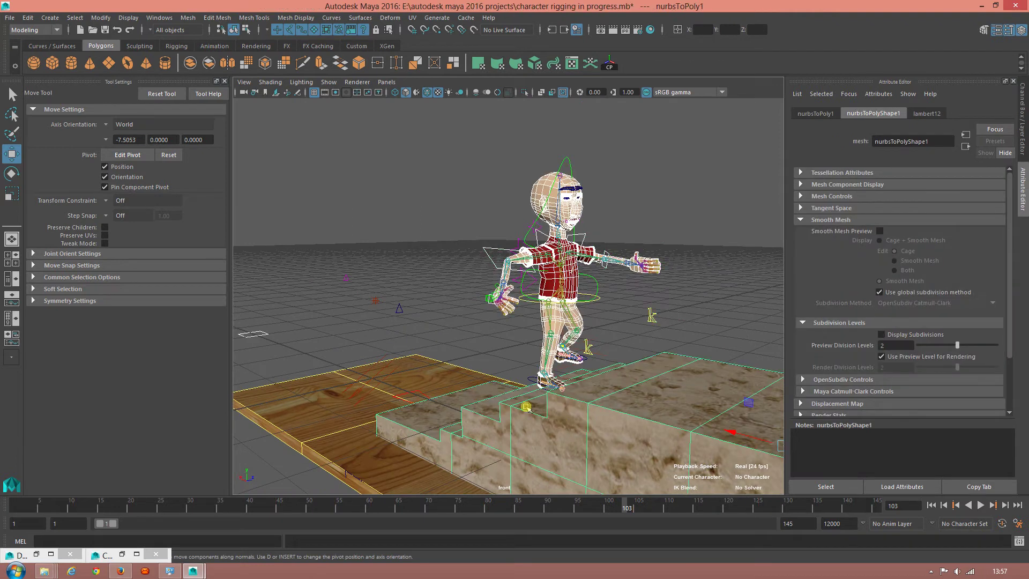
pyautogui.moveTo(529, 409)
pyautogui.keyDown('alt'); pyautogui.mouseDown()
pyautogui.moveTo(707, 363)
pyautogui.moveTo(729, 366)
pyautogui.moveTo(727, 375)
pyautogui.mouseUp(); pyautogui.keyUp('alt')
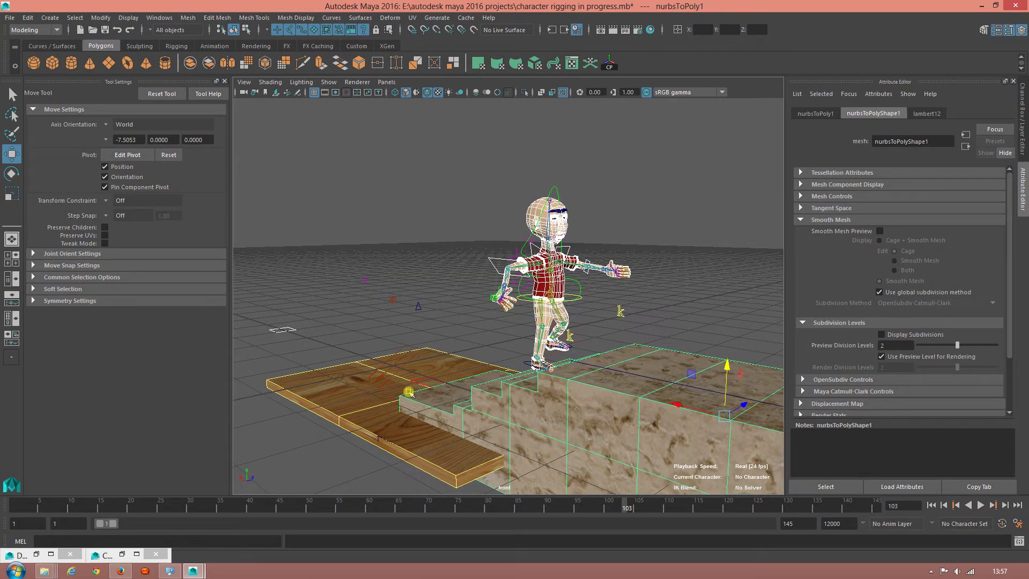
# Step: Move rig_anim_main up and left, checking the pose at frames 83 and 97
pyautogui.click(438, 379)
pyautogui.moveTo(460, 367); pyautogui.dragTo(462, 364)
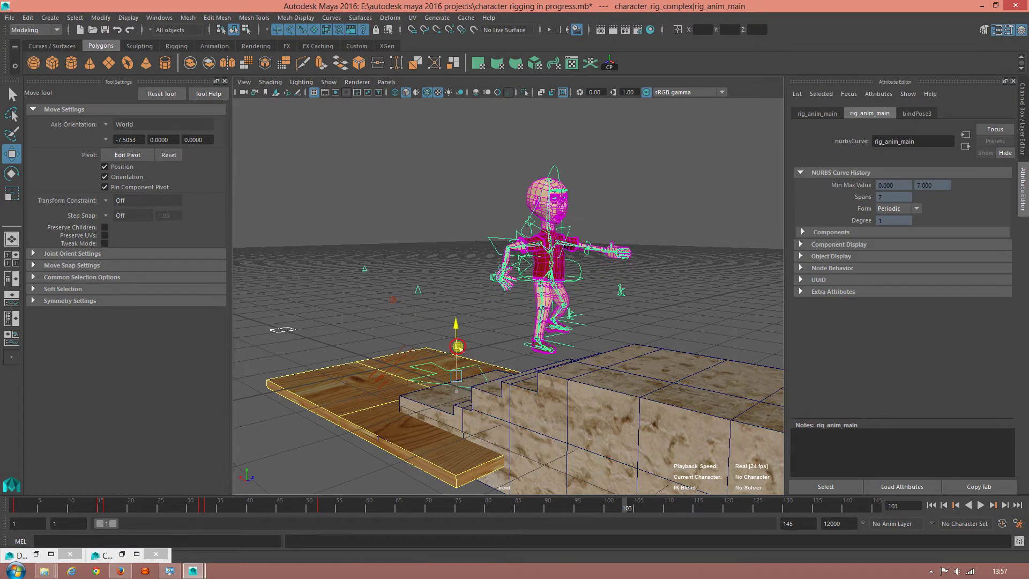
pyautogui.moveTo(142, 508); pyautogui.dragTo(525, 501)
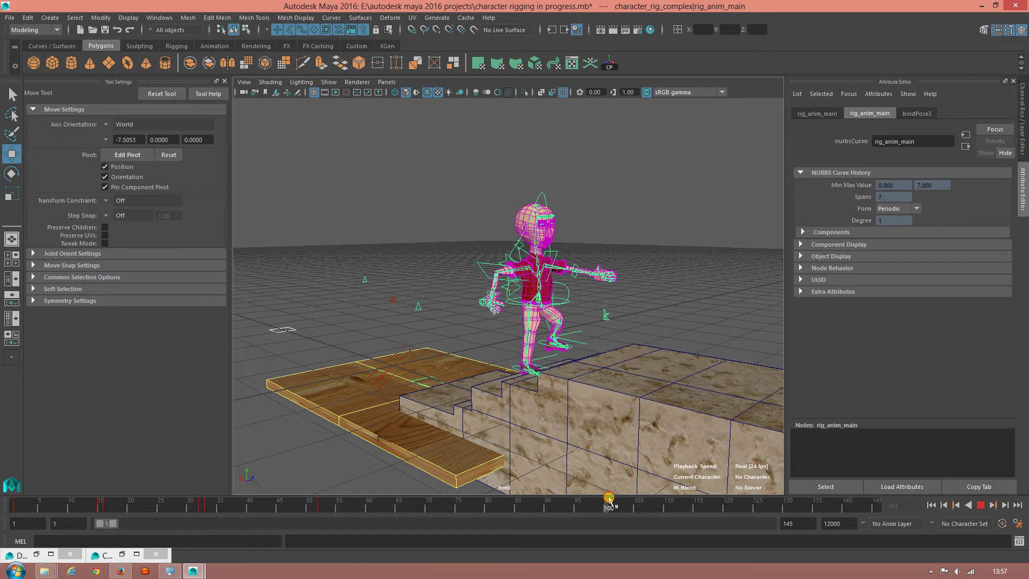
pyautogui.moveTo(525, 501); pyautogui.dragTo(590, 502)
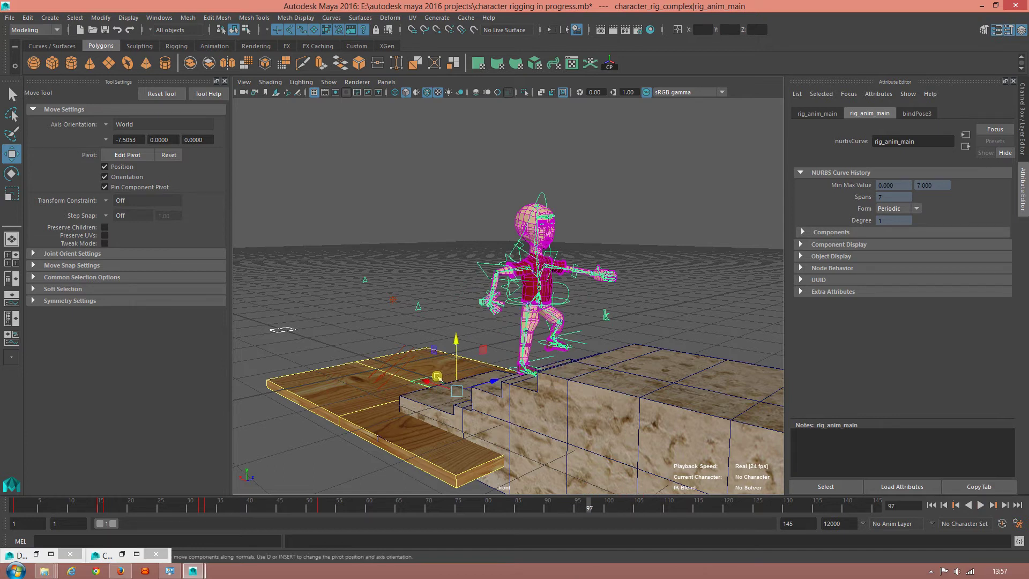
pyautogui.moveTo(454, 369); pyautogui.dragTo(435, 363)
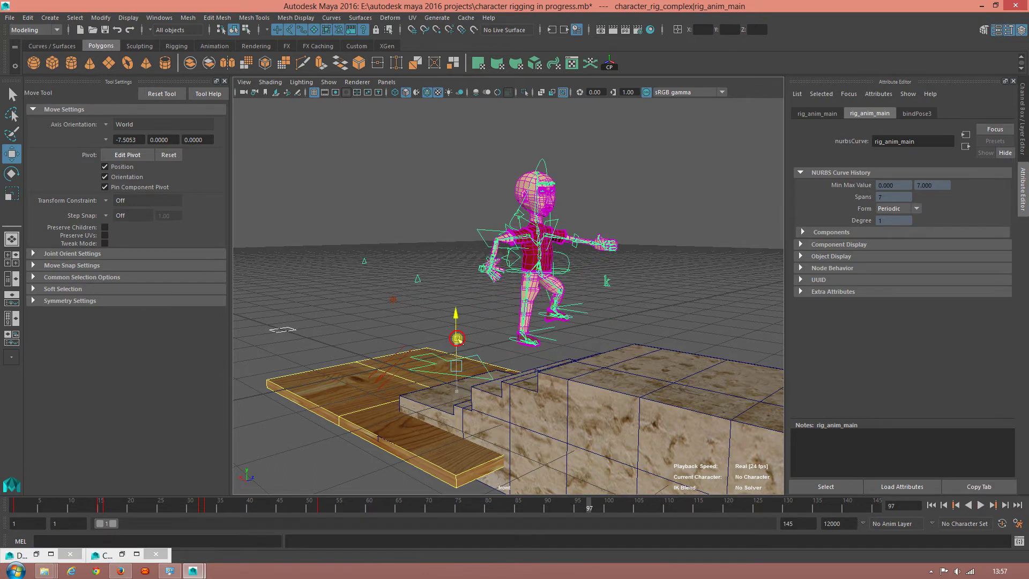
# Step: Play and scrub frames 26–124, then slide rig_anim_main left along the stair top
pyautogui.hotkey('alt', 'v')
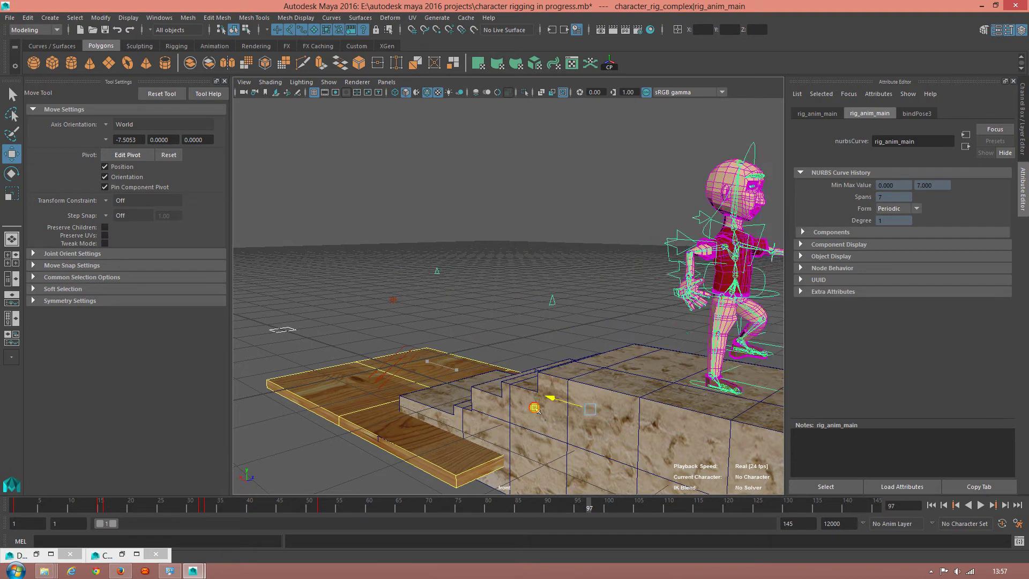
pyautogui.click(149, 501)
pyautogui.moveTo(149, 501); pyautogui.dragTo(777, 502)
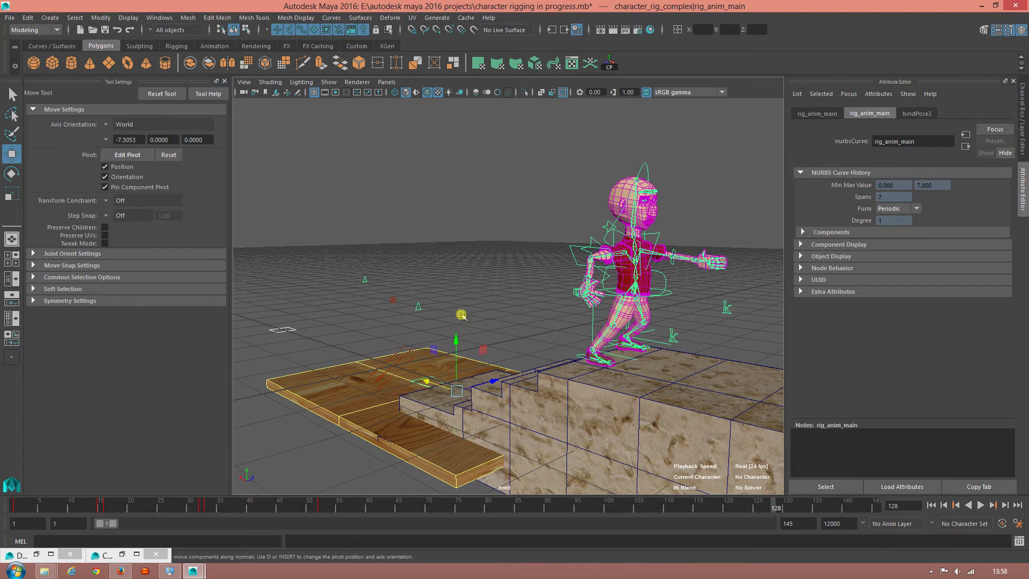
pyautogui.click(439, 382)
pyautogui.click(434, 379)
pyautogui.moveTo(450, 389)
pyautogui.mouseDown()
pyautogui.moveTo(414, 378)
pyautogui.moveTo(450, 409)
pyautogui.moveTo(428, 393)
pyautogui.moveTo(449, 388)
pyautogui.mouseUp()
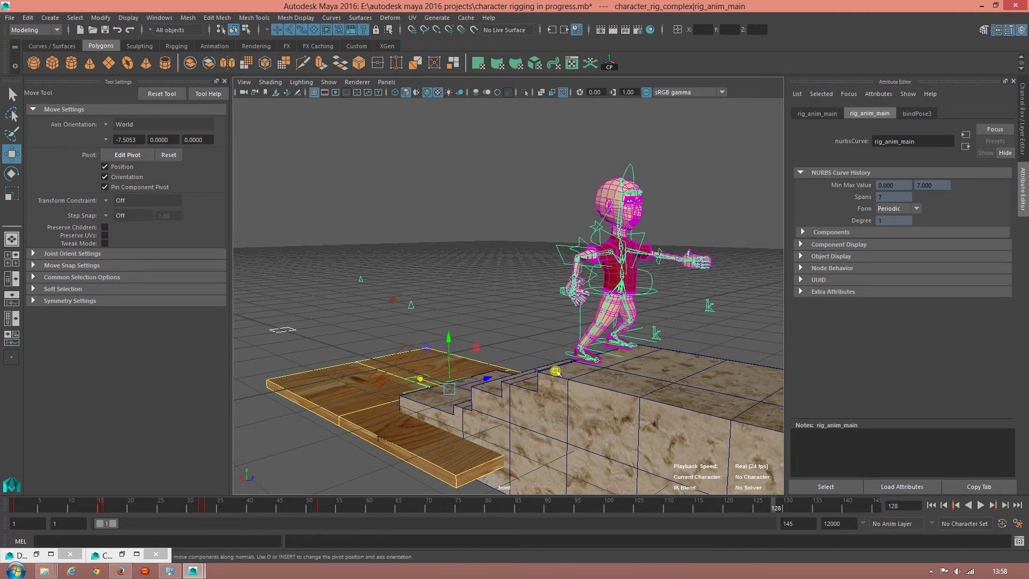
# Step: Frame the face in a front close-up and re-enable Smooth Mesh Preview on character_rig_4
pyautogui.keyDown('alt'); pyautogui.moveTo(560, 375); pyautogui.dragTo(524, 354); pyautogui.keyUp('alt')
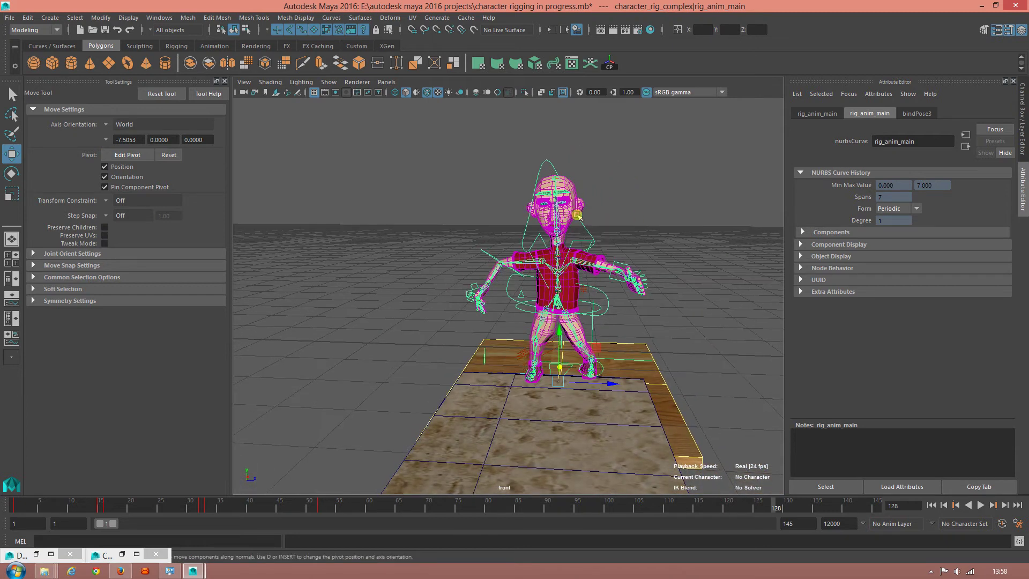
pyautogui.scroll(5, 524, 352)
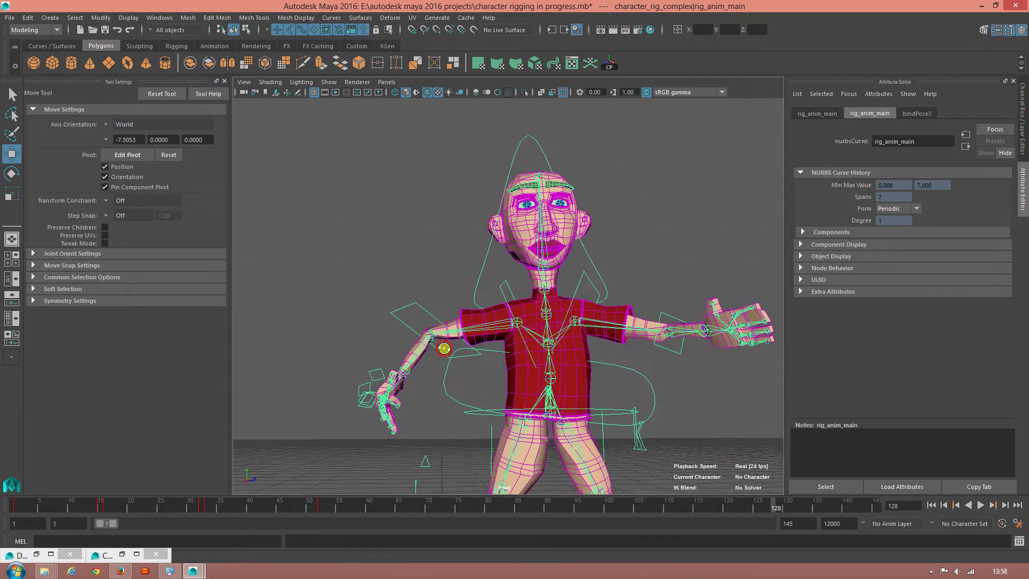
pyautogui.keyDown('alt'); pyautogui.moveTo(581, 363); pyautogui.dragTo(521, 260); pyautogui.keyUp('alt')
pyautogui.keyDown('alt'); pyautogui.moveTo(521, 259); pyautogui.dragTo(652, 251, button='right'); pyautogui.keyUp('alt')
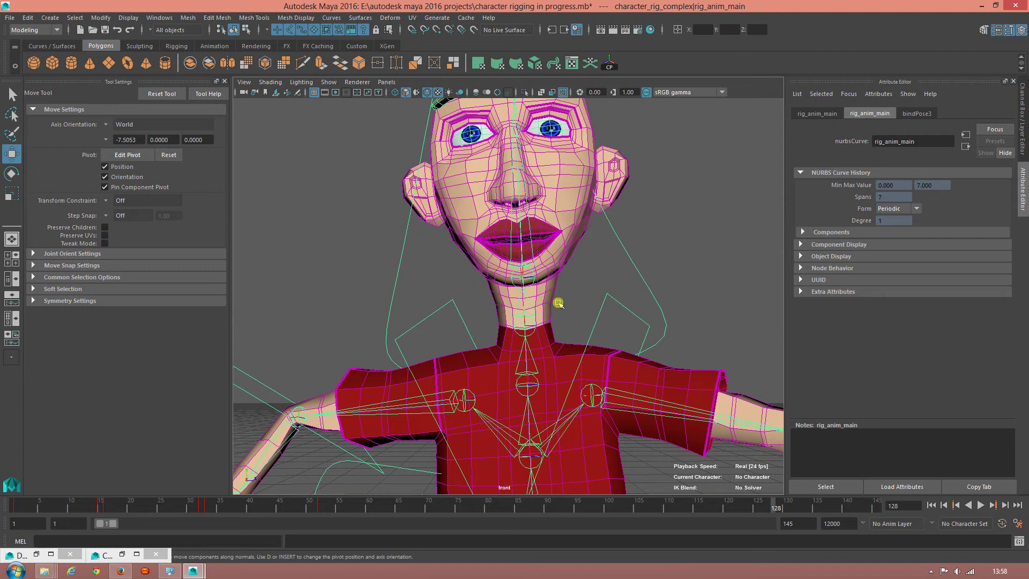
pyautogui.keyDown('alt'); pyautogui.moveTo(558, 303); pyautogui.dragTo(576, 274); pyautogui.keyUp('alt')
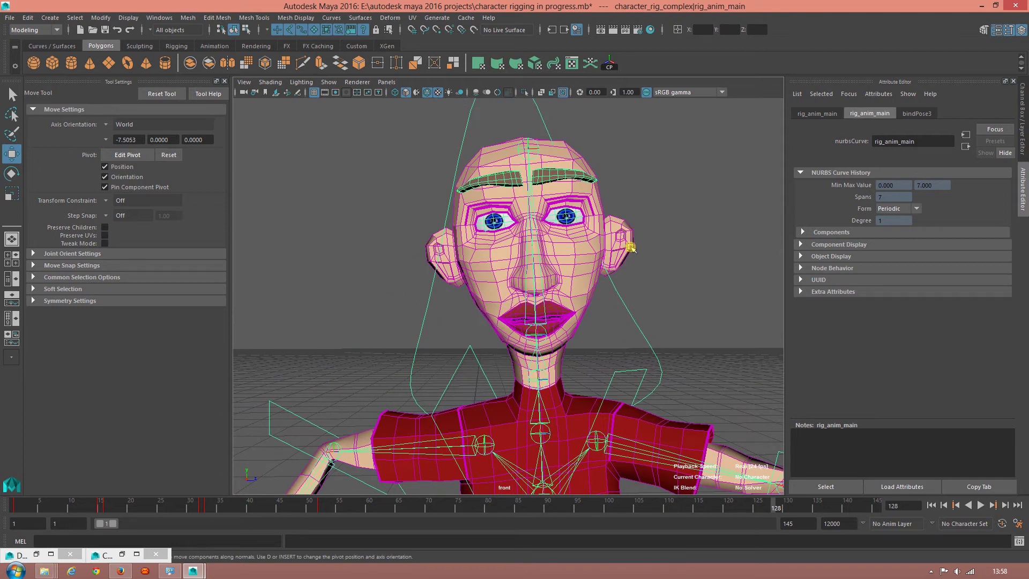
pyautogui.click(593, 245)
pyautogui.click(879, 230)
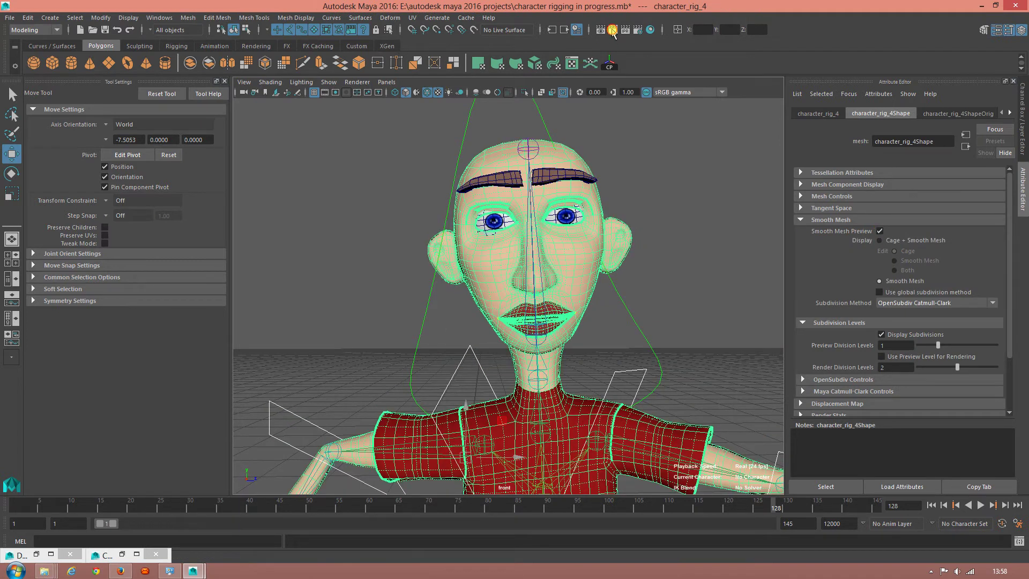
# Step: Render frame 128 from the front camera with mental ray at 1920x1080
pyautogui.click(613, 30)
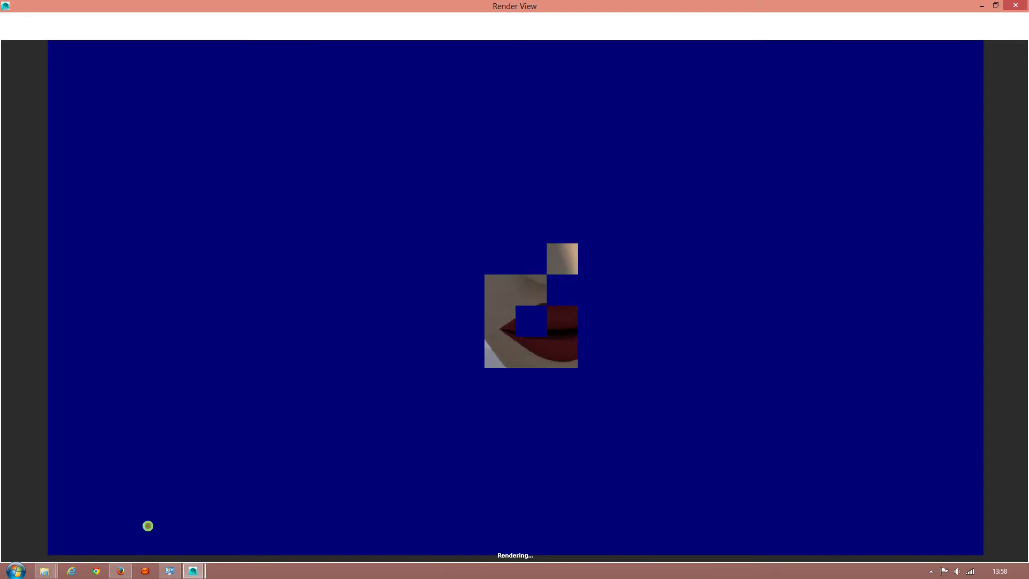
pyautogui.moveTo(120, 570)
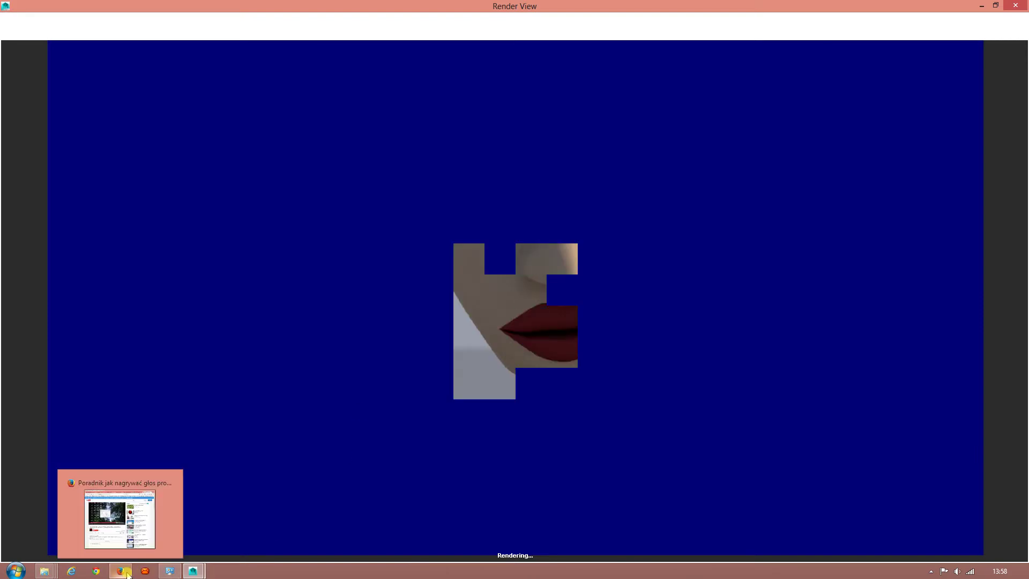
pyautogui.click(360, 572)
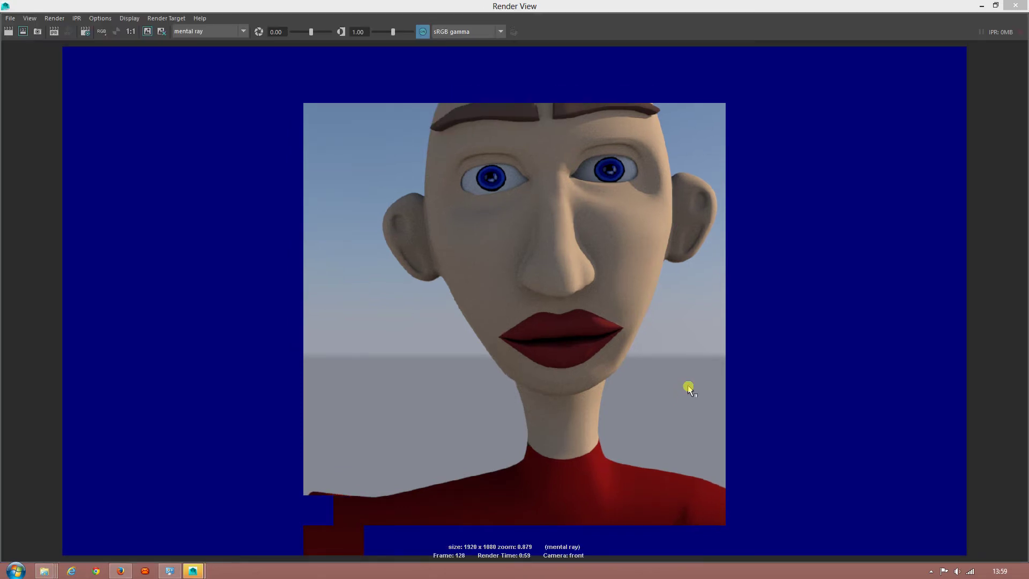
# Step: Close the render window and rotate head_control back upright
pyautogui.click(1016, 5)
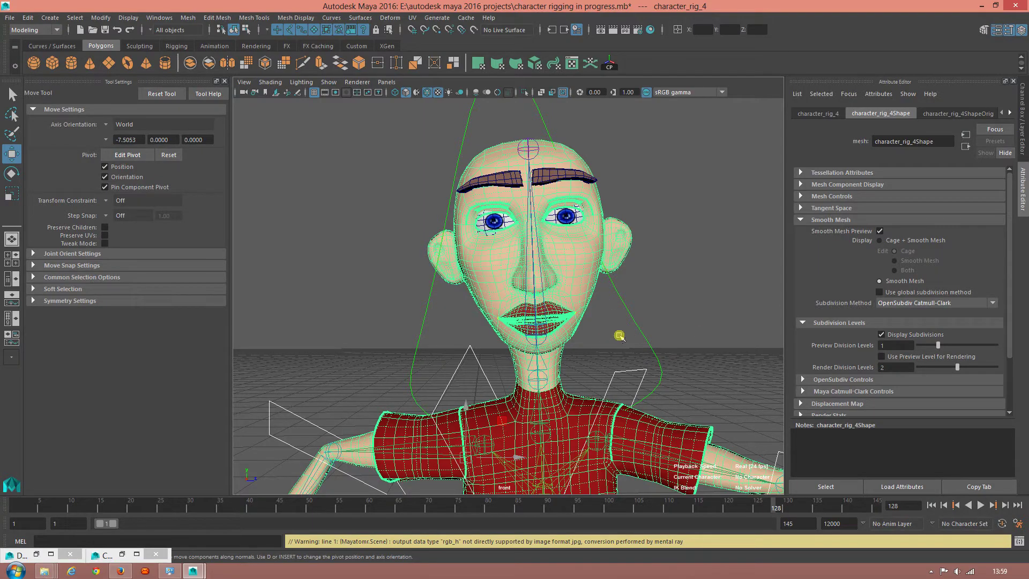
pyautogui.click(640, 321)
pyautogui.scroll(-3, 638, 324)
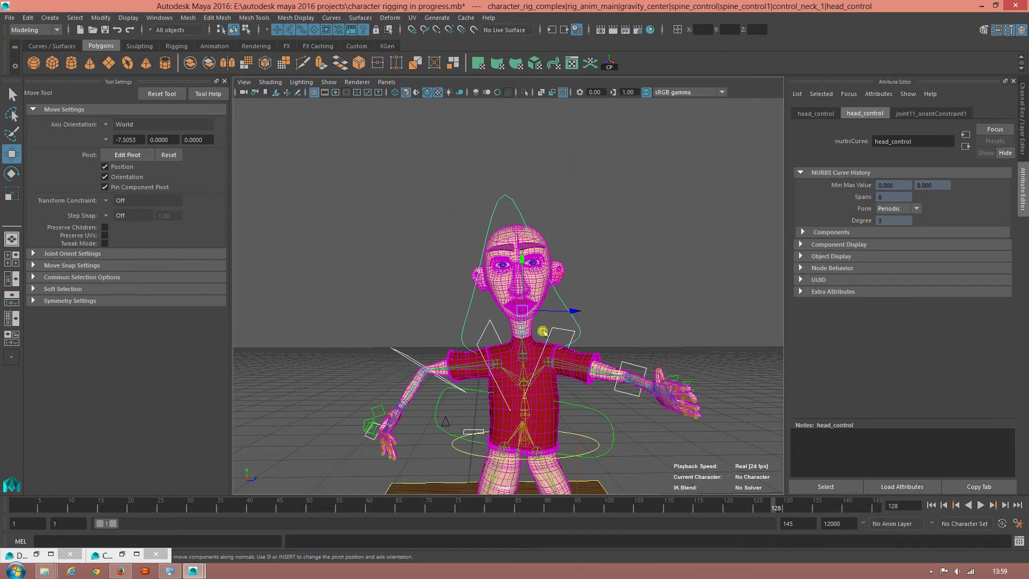
pyautogui.press('e')
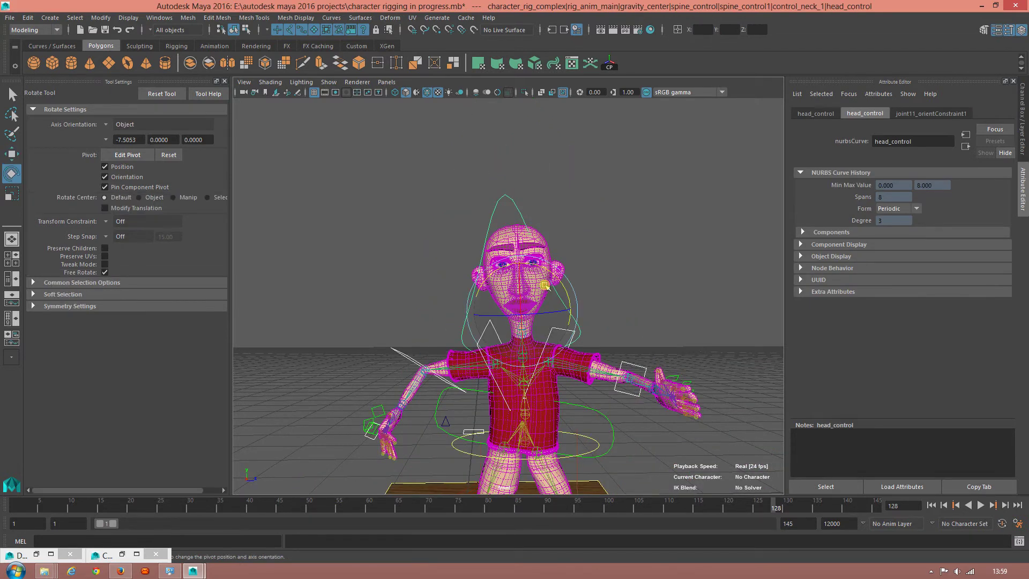
pyautogui.moveTo(541, 268); pyautogui.dragTo(479, 345)
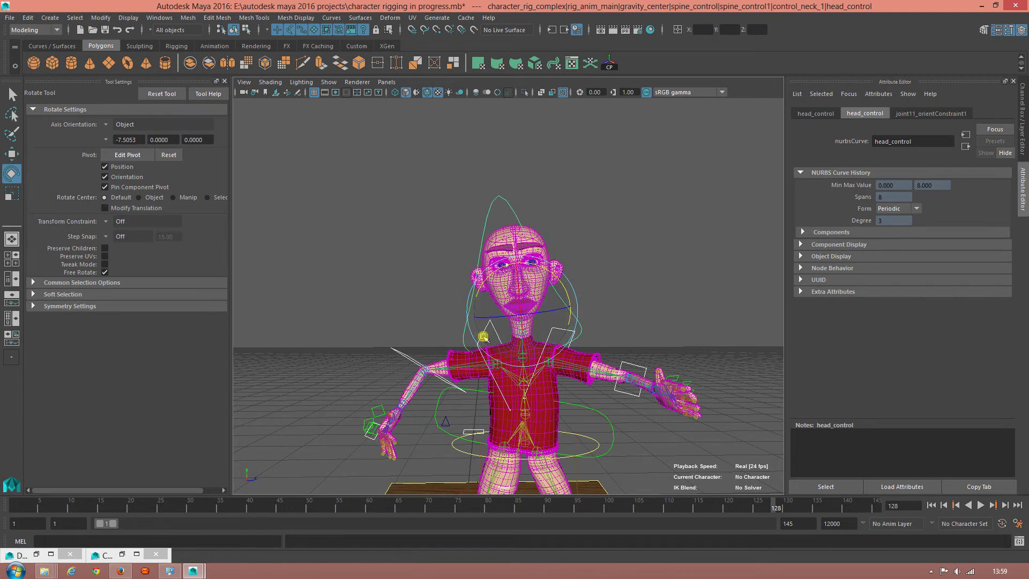
# Step: Raise the screen-left arm rig_arm_1_control and bend wrist topnurbsSquare13 upward
pyautogui.click(427, 292)
pyautogui.click(481, 334)
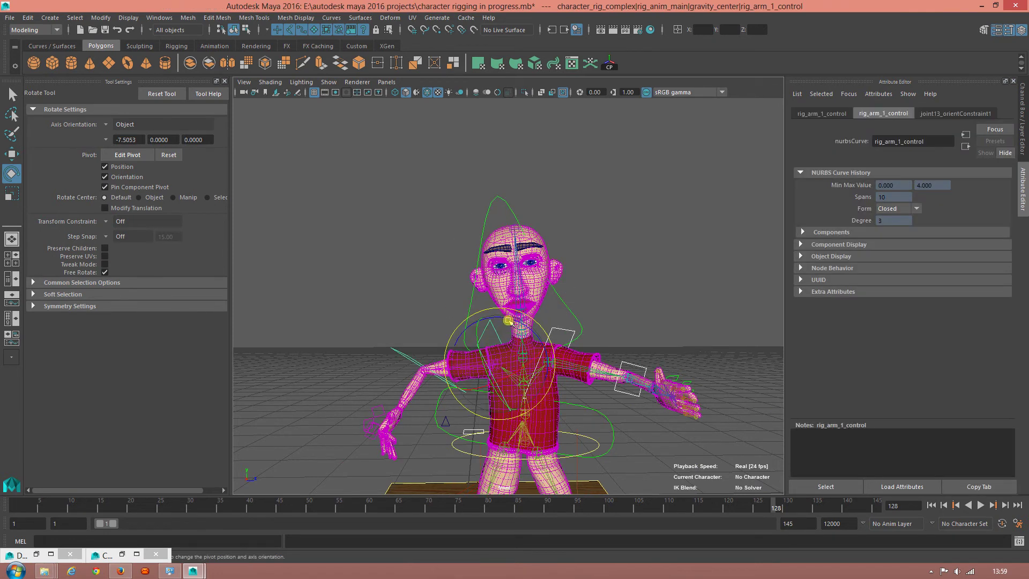
pyautogui.moveTo(482, 334); pyautogui.dragTo(452, 294)
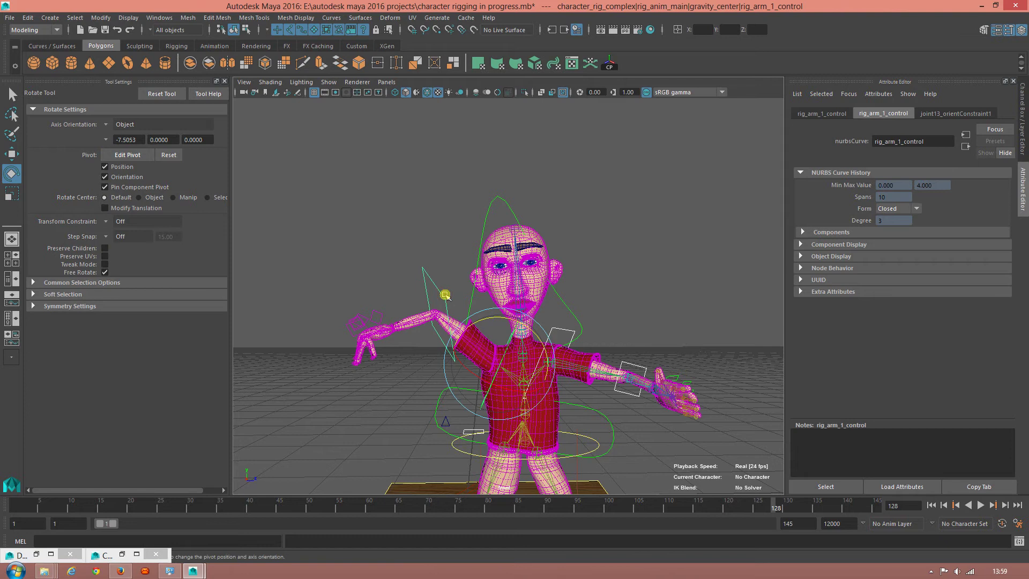
pyautogui.click(452, 295)
pyautogui.moveTo(449, 276)
pyautogui.mouseDown()
pyautogui.moveTo(490, 307)
pyautogui.moveTo(454, 328)
pyautogui.mouseUp()
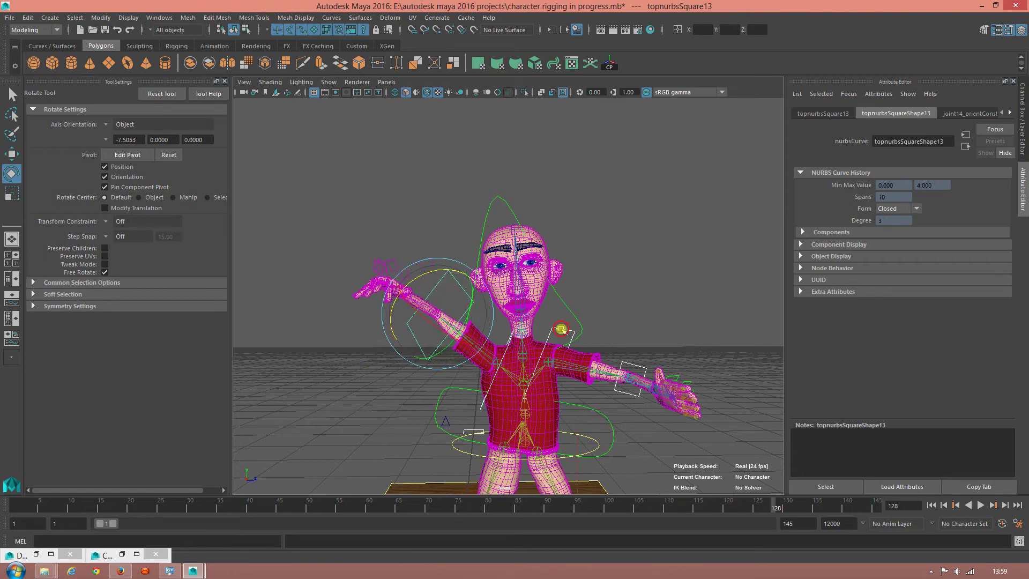
# Step: Raise arm rig_arm_1_control1, turn wrist topnurbsSquare12 upright, and show the Rigging shelf
pyautogui.click(562, 329)
pyautogui.moveTo(574, 322); pyautogui.dragTo(580, 294)
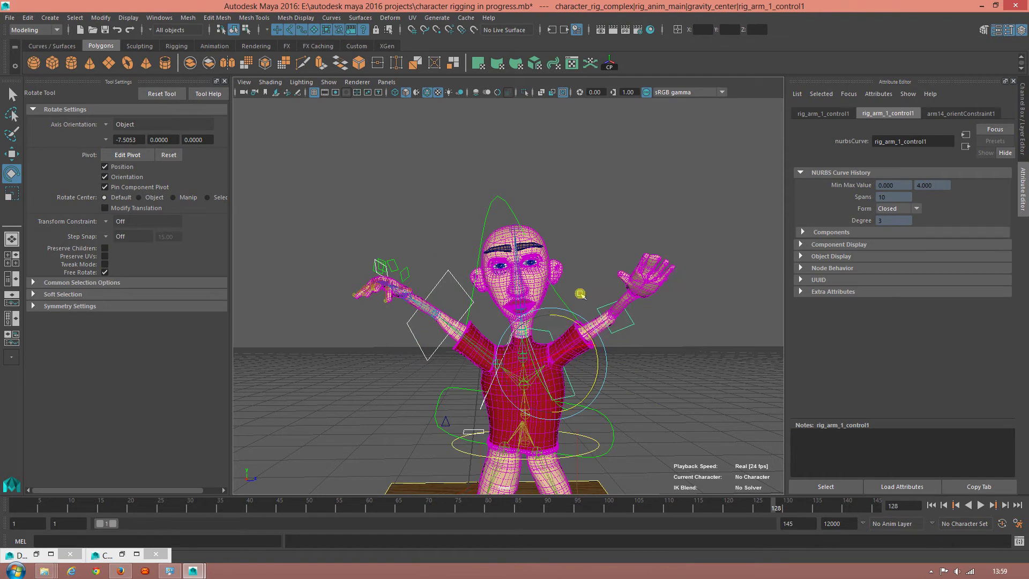
pyautogui.click(604, 310)
pyautogui.moveTo(648, 316); pyautogui.dragTo(630, 284)
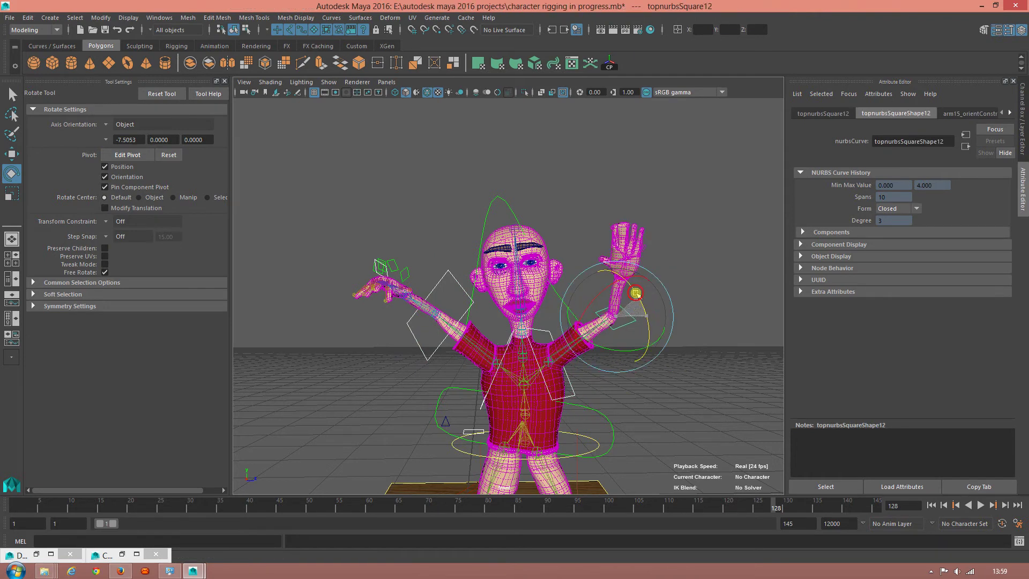
pyautogui.click(546, 331)
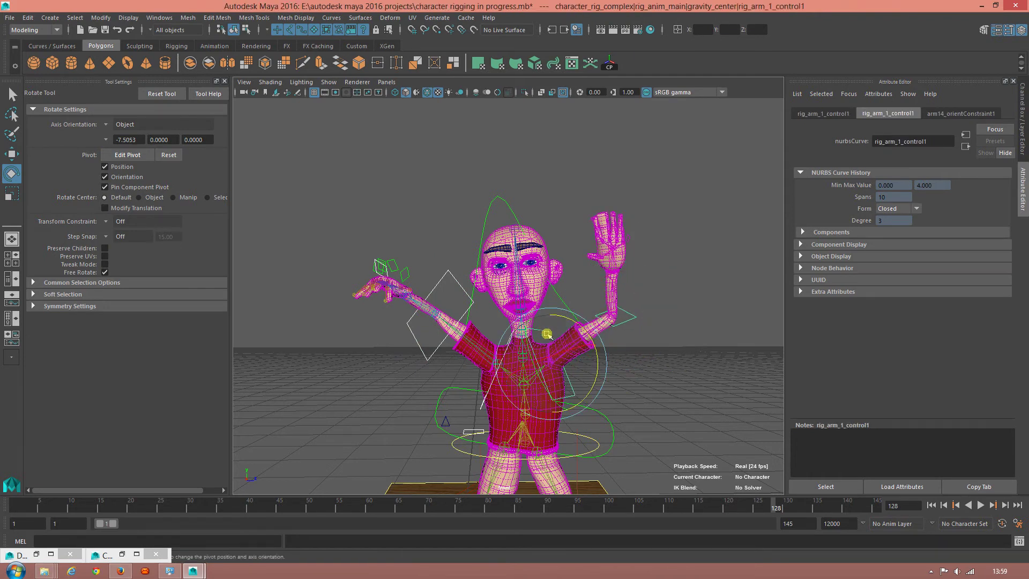
pyautogui.keyDown('alt'); pyautogui.moveTo(545, 380); pyautogui.dragTo(559, 392); pyautogui.keyUp('alt')
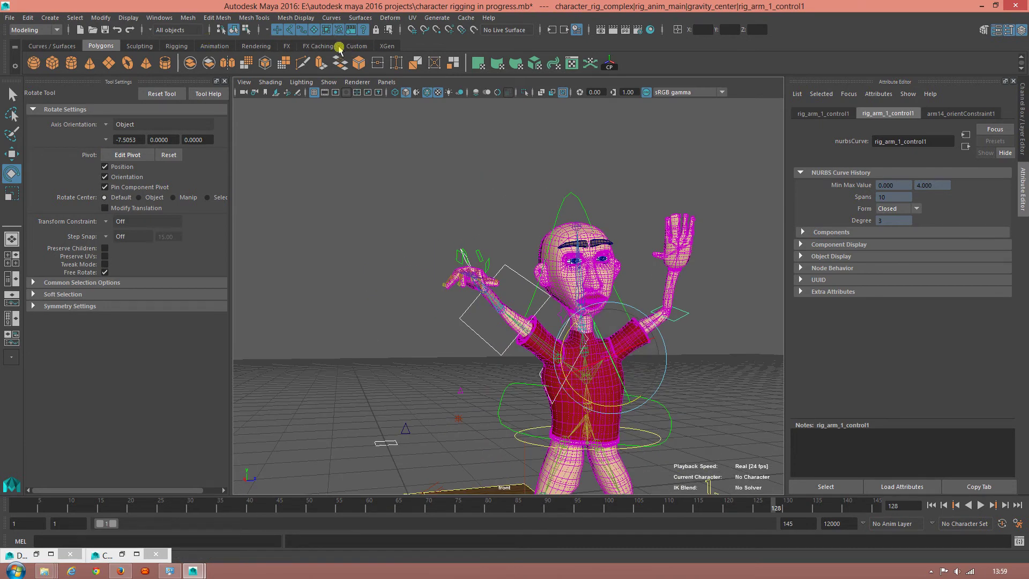
pyautogui.click(188, 47)
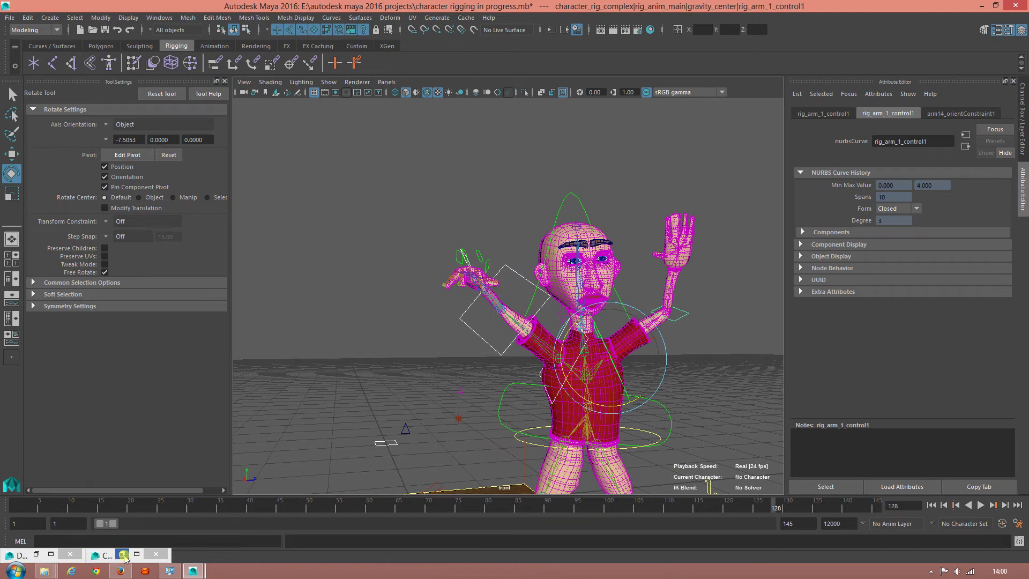
# Step: Dismiss the minimized window bars and rotate left wrist topnurbsSquare13 further upward
pyautogui.click(156, 554)
pyautogui.click(70, 554)
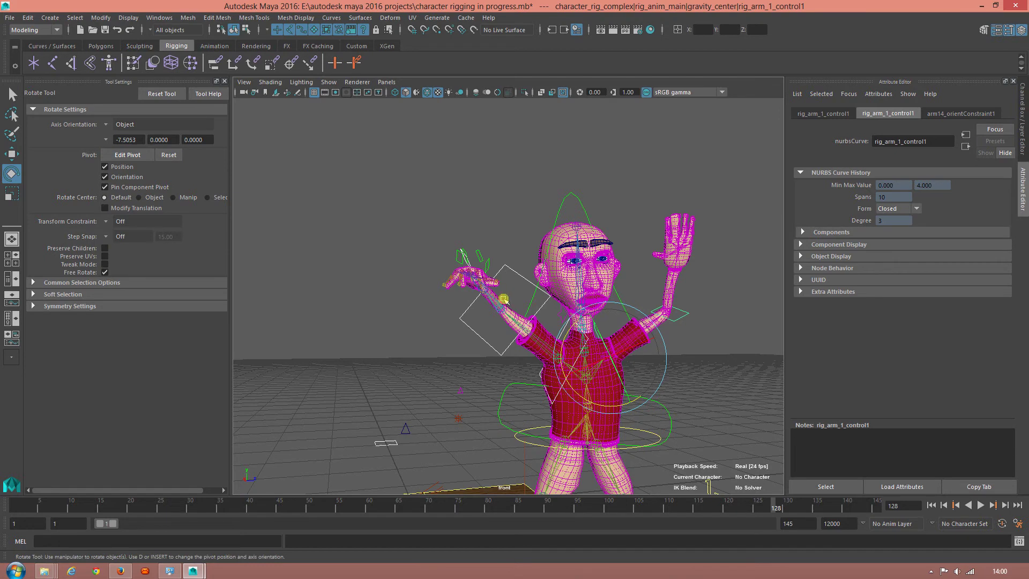
pyautogui.keyDown('alt'); pyautogui.moveTo(555, 310); pyautogui.dragTo(521, 306); pyautogui.keyUp('alt')
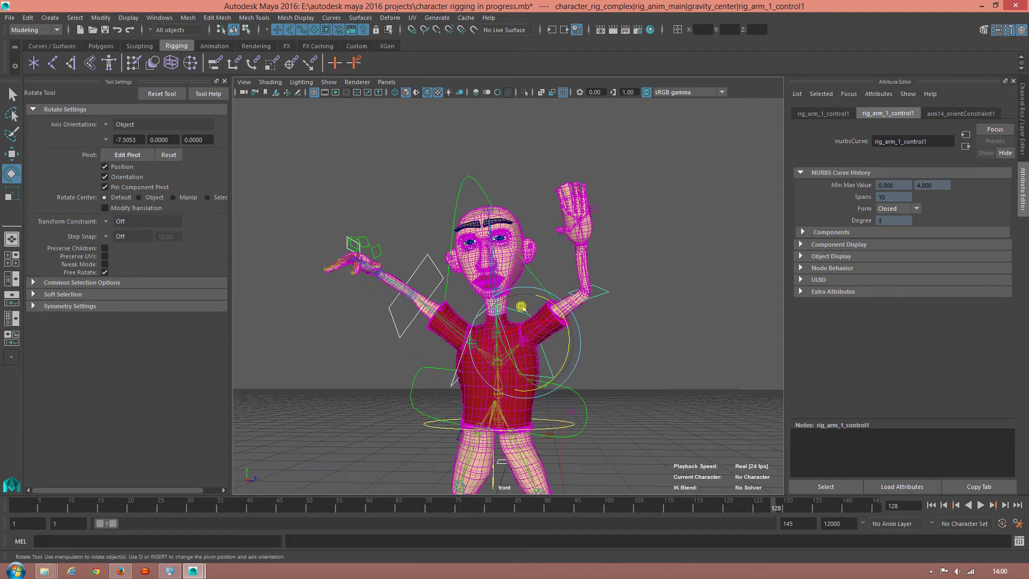
pyautogui.moveTo(374, 261)
pyautogui.keyDown('alt'); pyautogui.mouseDown()
pyautogui.moveTo(349, 278)
pyautogui.moveTo(407, 289)
pyautogui.mouseUp(); pyautogui.keyUp('alt')
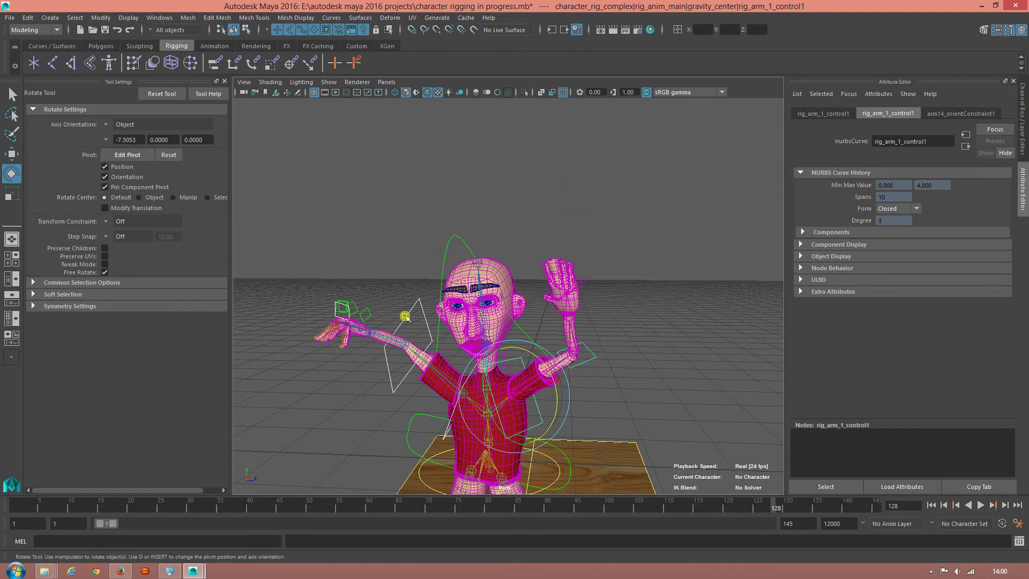
pyautogui.click(406, 317)
pyautogui.moveTo(395, 365)
pyautogui.mouseDown()
pyautogui.moveTo(370, 347)
pyautogui.moveTo(536, 300)
pyautogui.mouseUp()
# Step: Swing right wrist topnurbsSquare12 outward and rotate hip_control into a new pose
pyautogui.click(590, 283)
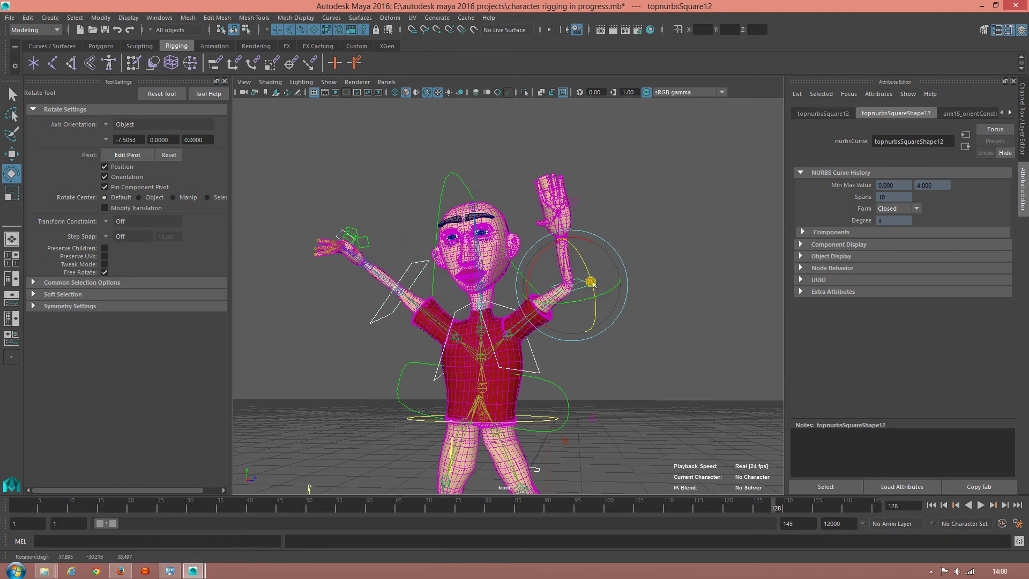
pyautogui.moveTo(592, 282); pyautogui.dragTo(535, 307)
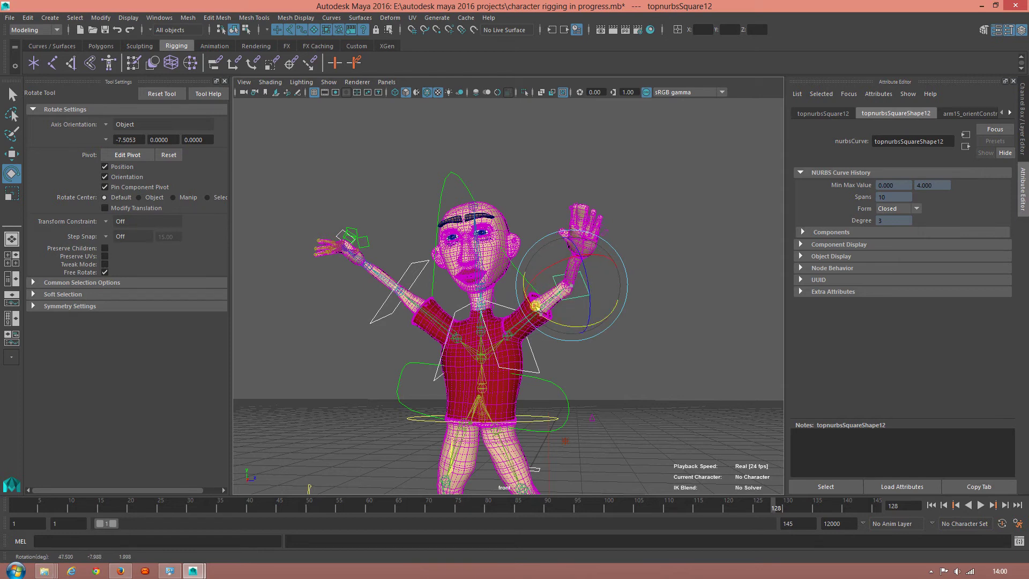
pyautogui.moveTo(540, 256); pyautogui.dragTo(559, 257)
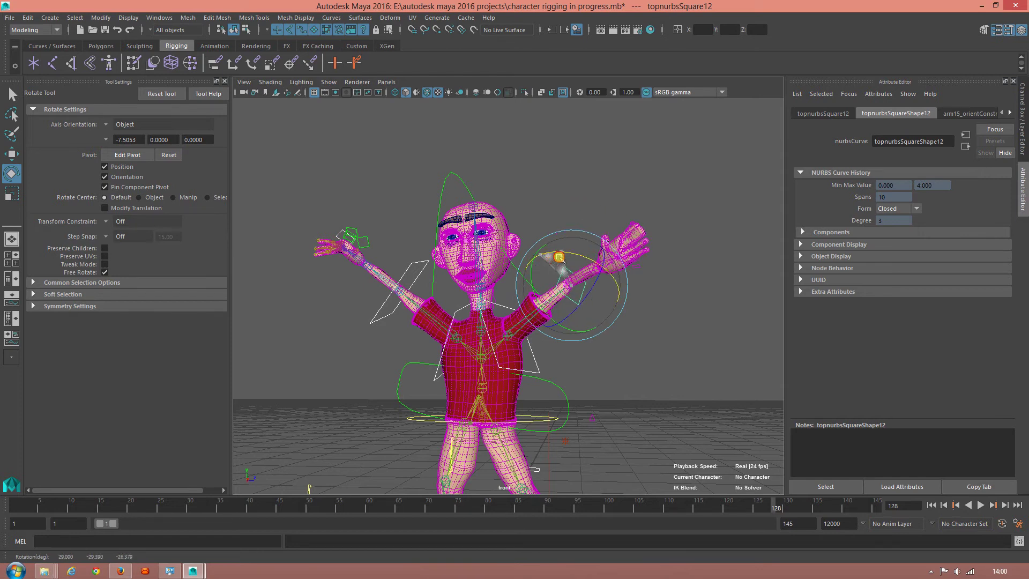
pyautogui.scroll(-2, 506, 379)
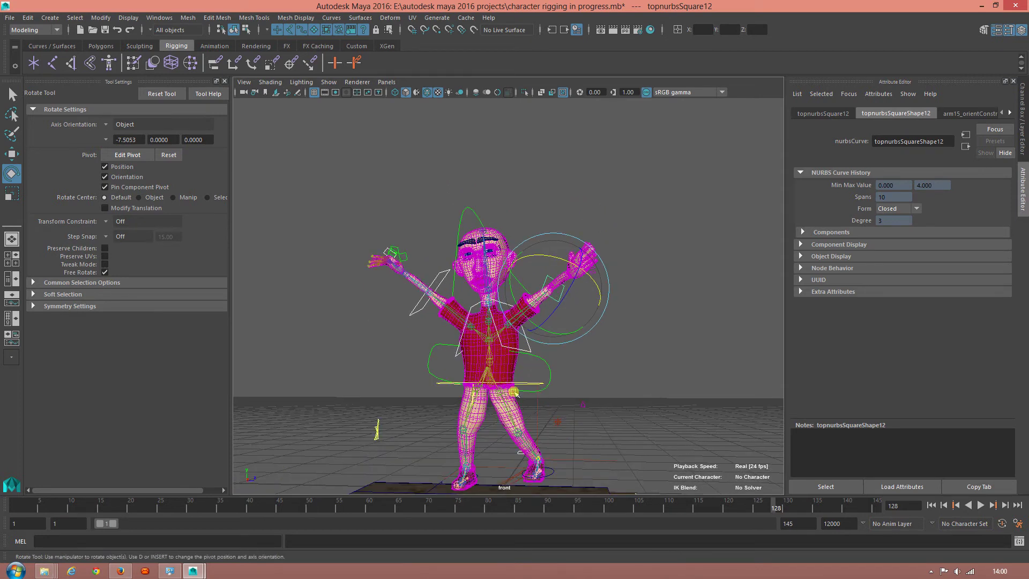
pyautogui.click(549, 366)
pyautogui.moveTo(546, 369)
pyautogui.mouseDown()
pyautogui.moveTo(531, 395)
pyautogui.moveTo(512, 350)
pyautogui.moveTo(510, 366)
pyautogui.moveTo(567, 412)
pyautogui.moveTo(536, 432)
pyautogui.moveTo(396, 433)
pyautogui.moveTo(509, 460)
pyautogui.mouseUp()
# Step: Move the kolano2 knee control sideways to adjust the leg
pyautogui.click(372, 429)
pyautogui.press('w')
pyautogui.click(364, 460)
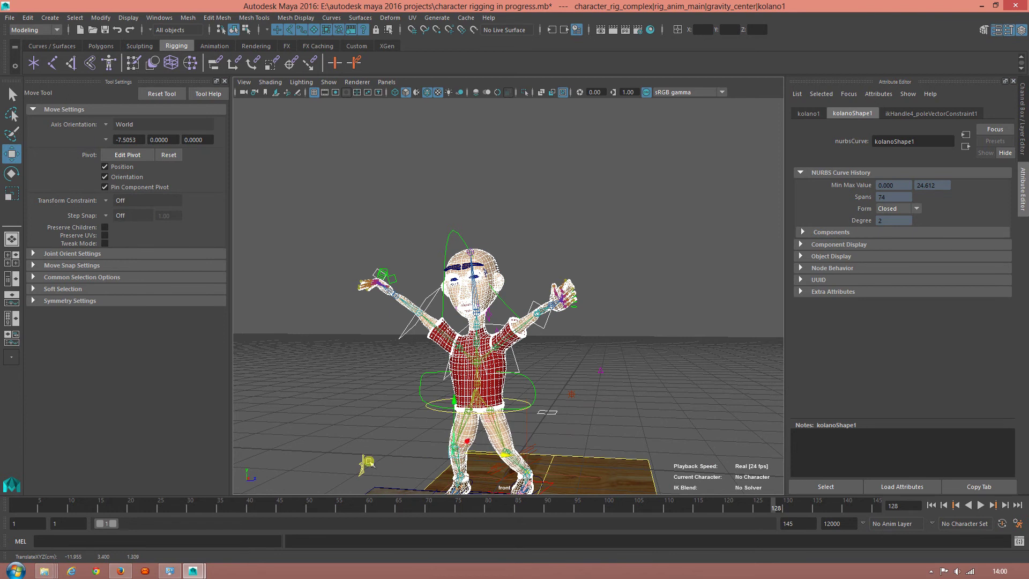
pyautogui.moveTo(395, 472); pyautogui.dragTo(404, 456)
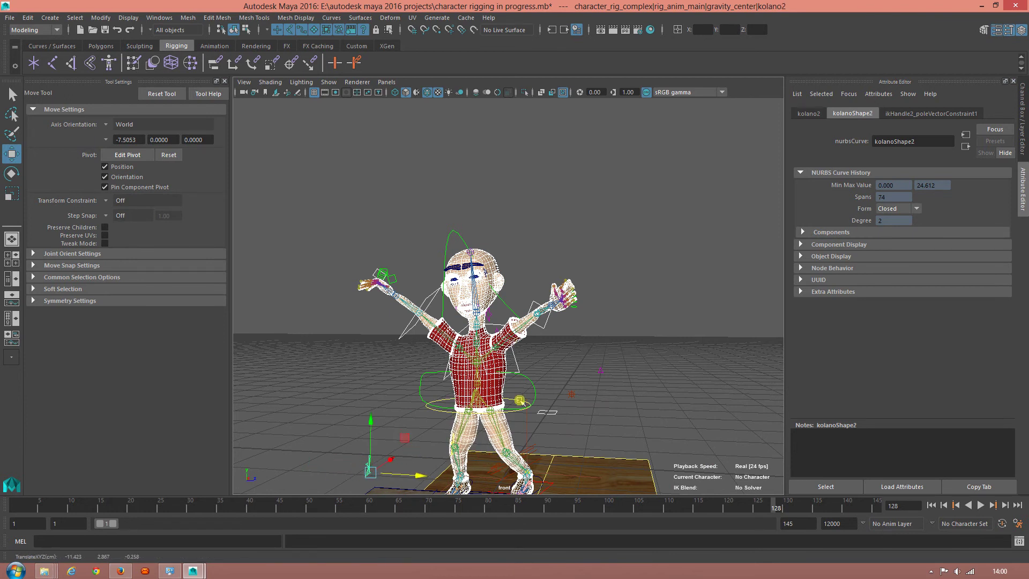
# Step: Rotate upper spine control spine_control1 slightly from a side view
pyautogui.click(520, 400)
pyautogui.click(491, 318)
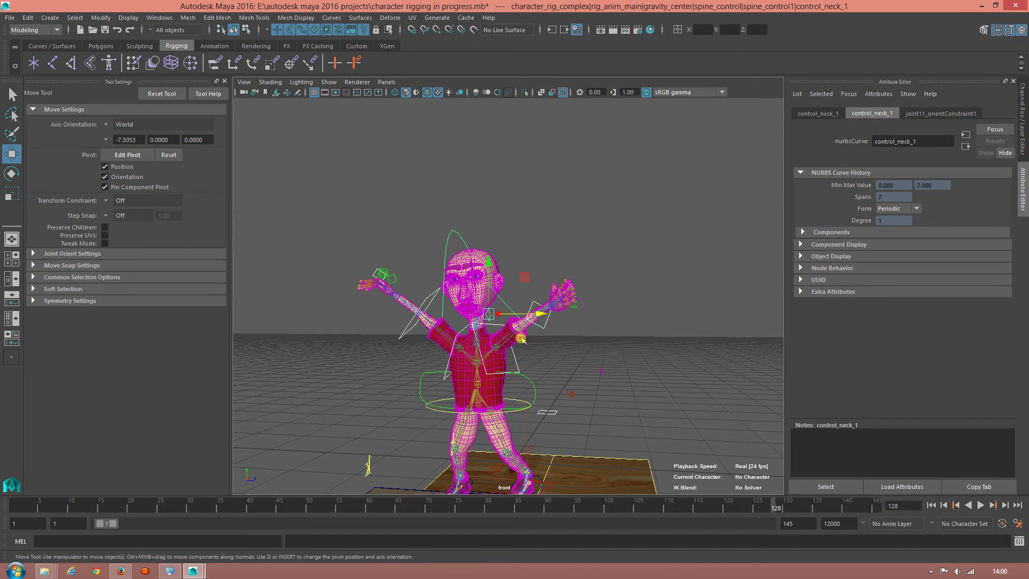
pyautogui.keyDown('alt'); pyautogui.moveTo(629, 353); pyautogui.dragTo(574, 356); pyautogui.keyUp('alt')
pyautogui.click(440, 353)
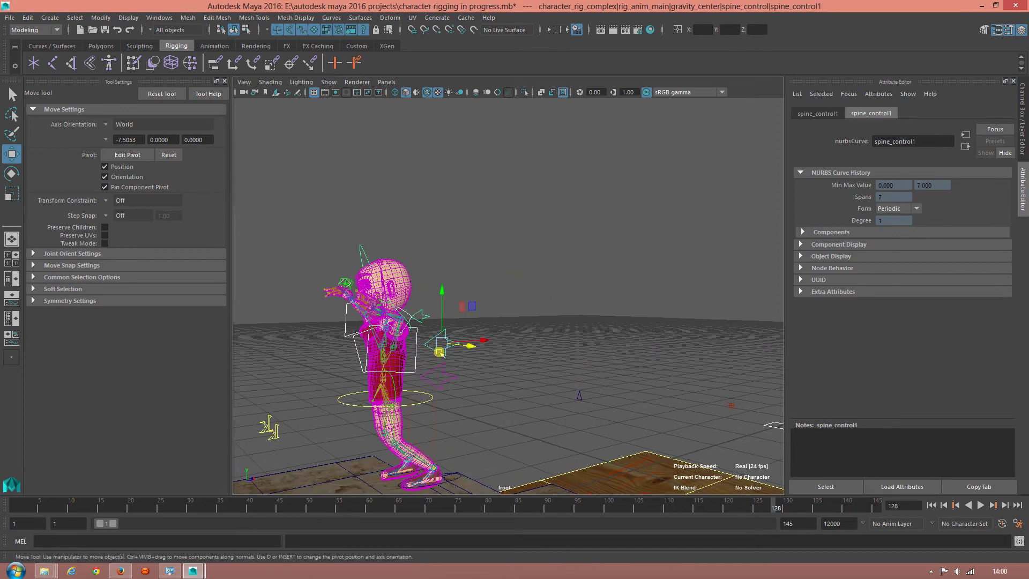
pyautogui.press('e')
pyautogui.moveTo(417, 309)
pyautogui.mouseDown()
pyautogui.moveTo(430, 310)
pyautogui.moveTo(446, 386)
pyautogui.mouseUp()
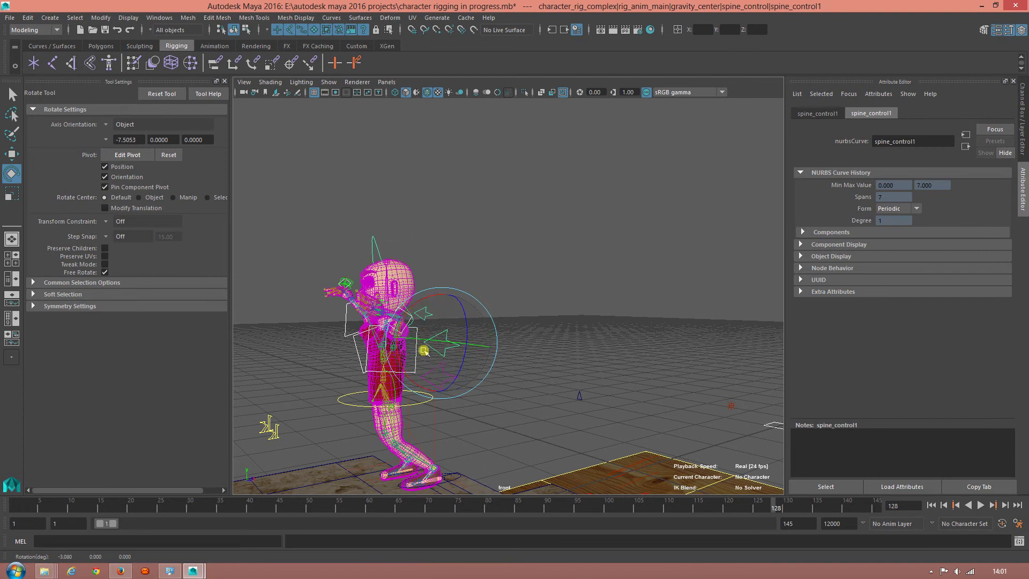
# Step: Rotate spine_control to bend the upper body strongly
pyautogui.moveTo(359, 367)
pyautogui.keyDown('alt'); pyautogui.mouseDown()
pyautogui.moveTo(361, 425)
pyautogui.moveTo(537, 356)
pyautogui.moveTo(612, 402)
pyautogui.mouseUp(); pyautogui.keyUp('alt')
pyautogui.click(514, 400)
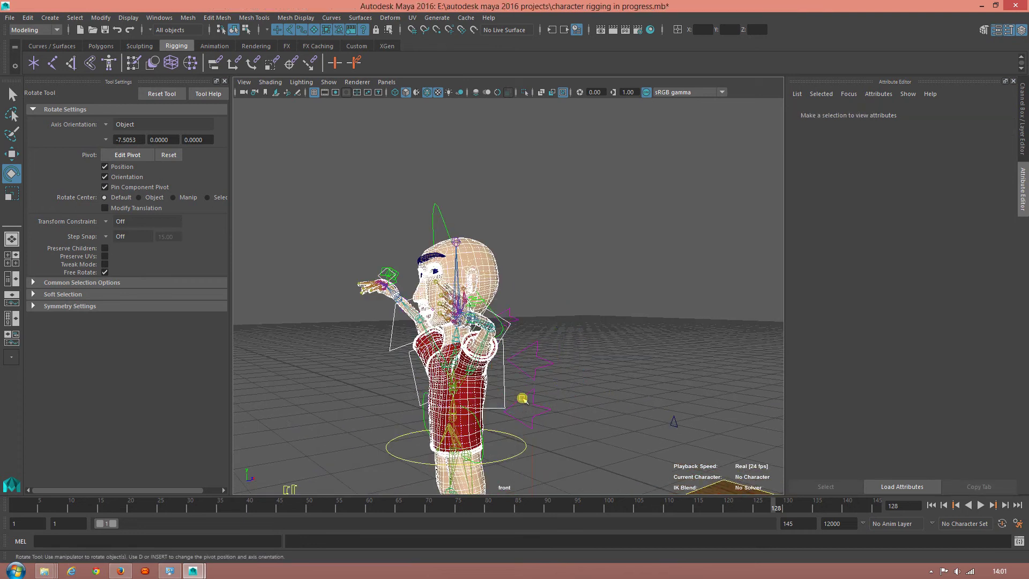
pyautogui.click(521, 399)
pyautogui.moveTo(510, 367)
pyautogui.mouseDown()
pyautogui.moveTo(473, 394)
pyautogui.moveTo(451, 390)
pyautogui.moveTo(473, 405)
pyautogui.mouseUp()
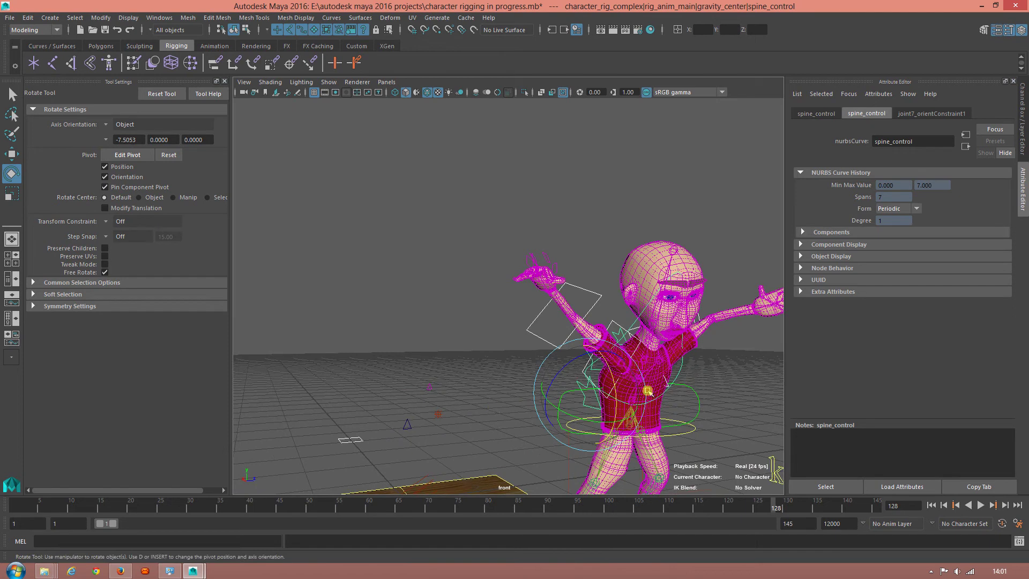
pyautogui.keyDown('alt'); pyautogui.moveTo(650, 393); pyautogui.dragTo(482, 307); pyautogui.keyUp('alt')
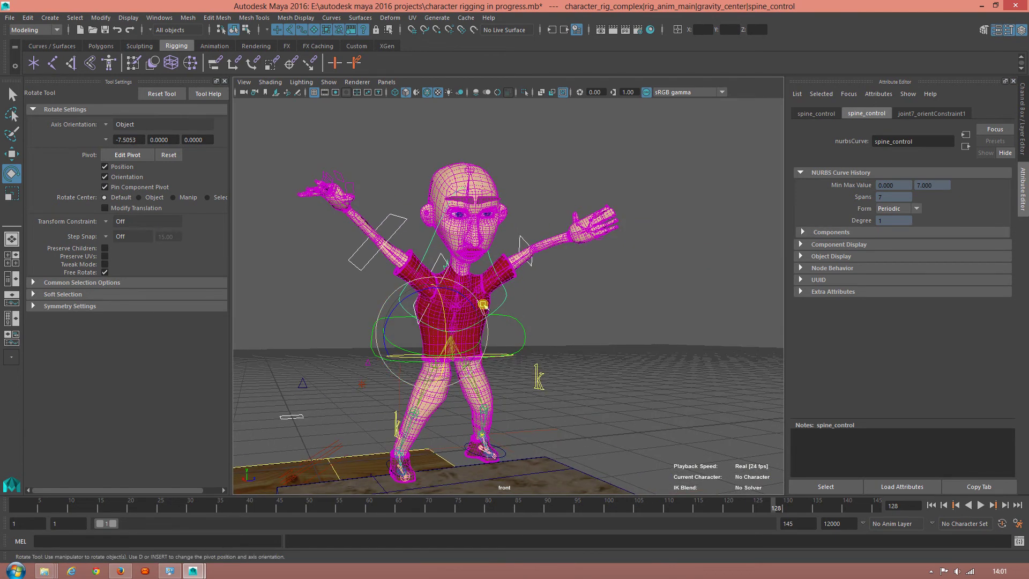
# Step: Scrub the animation from frame 1 to frame 125 and deselect the character
pyautogui.moveTo(296, 506)
pyautogui.mouseDown()
pyautogui.moveTo(3, 506)
pyautogui.moveTo(819, 502)
pyautogui.moveTo(758, 504)
pyautogui.mouseUp()
pyautogui.keyDown('alt'); pyautogui.moveTo(370, 386); pyautogui.dragTo(396, 393); pyautogui.keyUp('alt')
pyautogui.moveTo(479, 341)
pyautogui.keyDown('alt'); pyautogui.mouseDown()
pyautogui.moveTo(464, 355)
pyautogui.moveTo(482, 360)
pyautogui.mouseUp(); pyautogui.keyUp('alt')
pyautogui.click(353, 291)
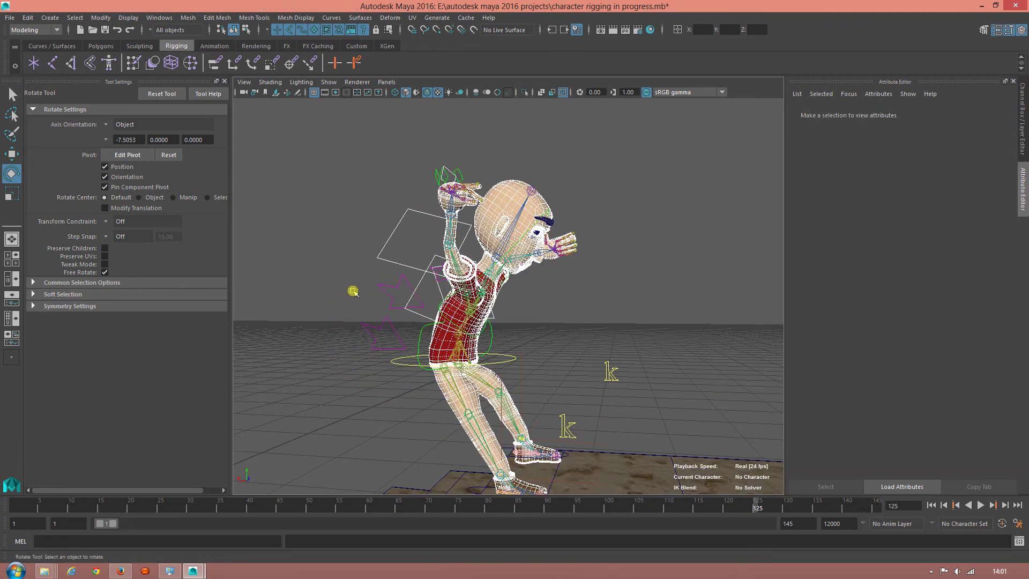
# Step: Straighten the torso with spine_control, shift gravity_center, then scrub the animation and orbit to front
pyautogui.click(382, 322)
pyautogui.moveTo(422, 312); pyautogui.dragTo(424, 347)
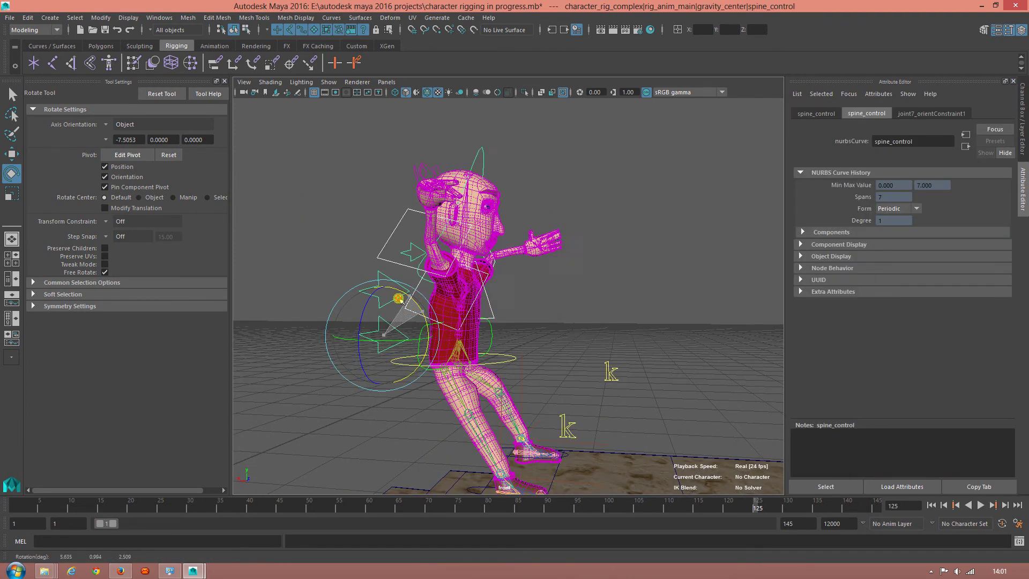
pyautogui.click(502, 363)
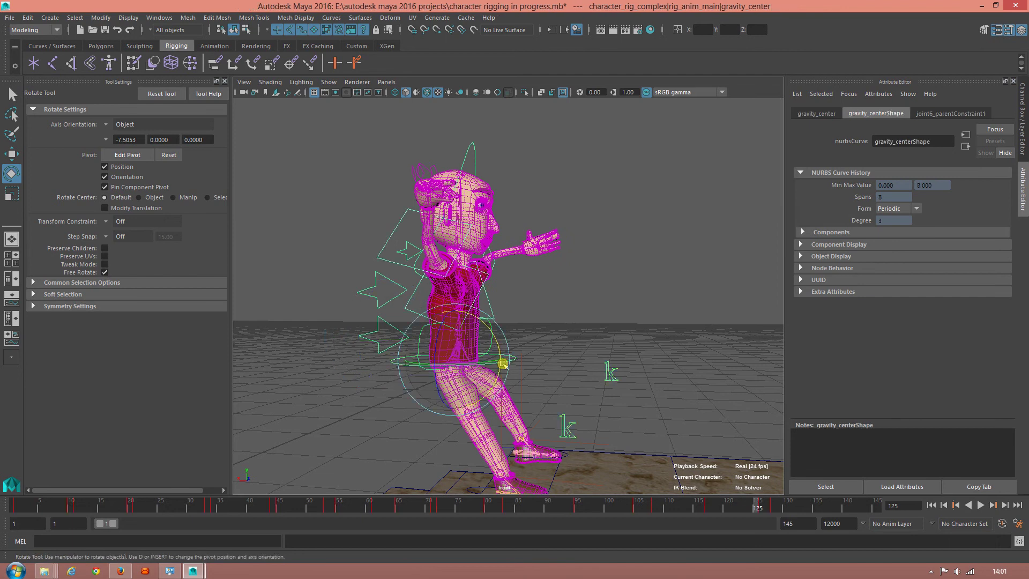
pyautogui.press('w')
pyautogui.moveTo(427, 358); pyautogui.dragTo(460, 356)
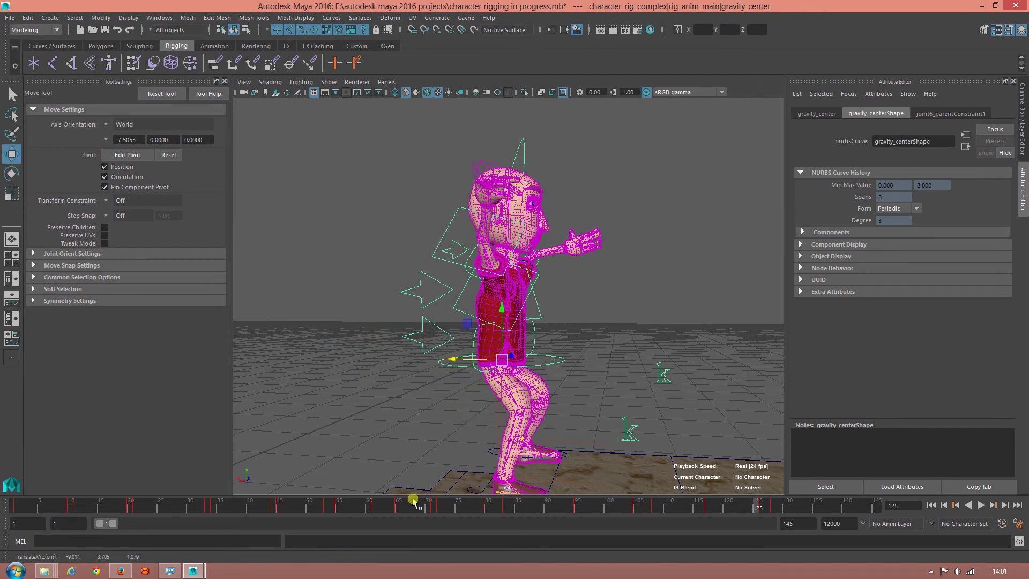
pyautogui.moveTo(414, 502)
pyautogui.mouseDown()
pyautogui.moveTo(322, 503)
pyautogui.moveTo(782, 503)
pyautogui.mouseUp()
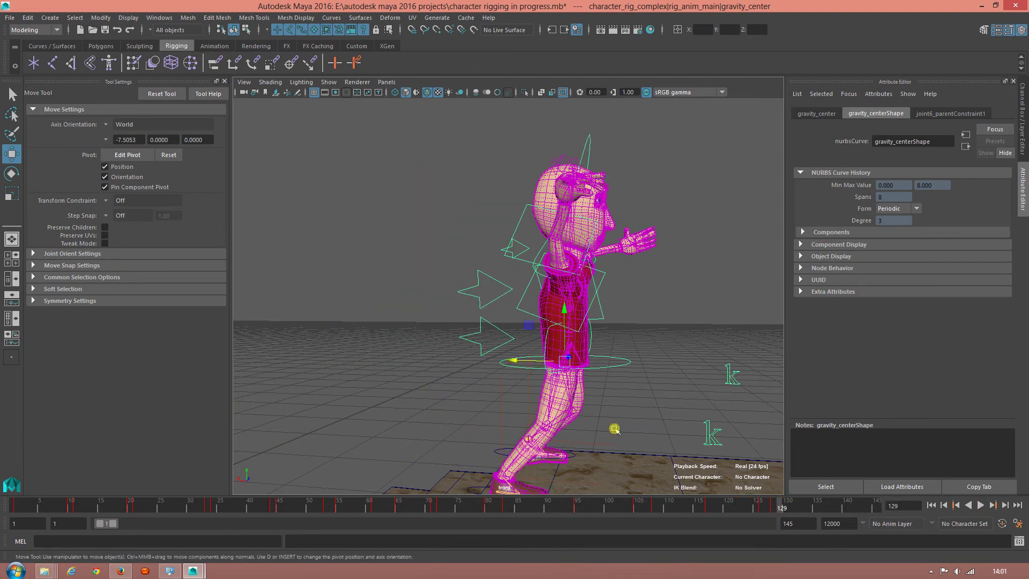
pyautogui.keyDown('alt'); pyautogui.moveTo(485, 337); pyautogui.dragTo(437, 336); pyautogui.keyUp('alt')
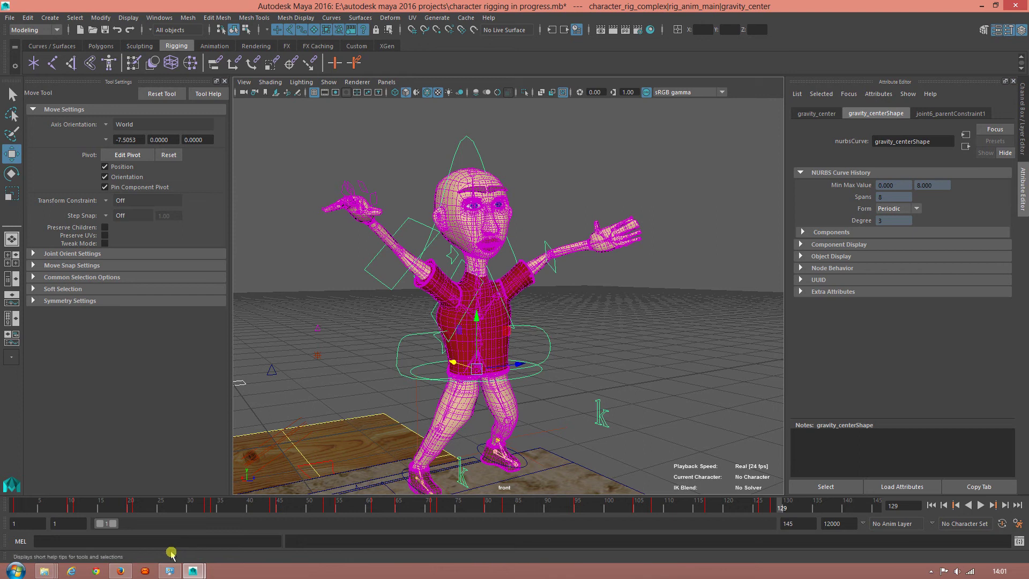
# Step: In Firefox, search 'digital tut' and open the Digital-Tutors website result
pyautogui.click(120, 571)
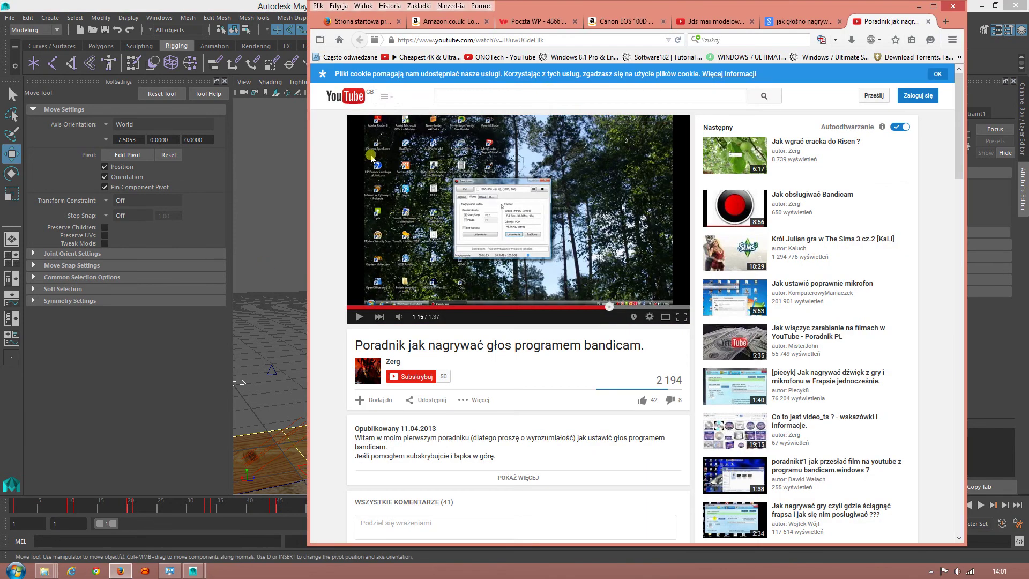
pyautogui.click(484, 41)
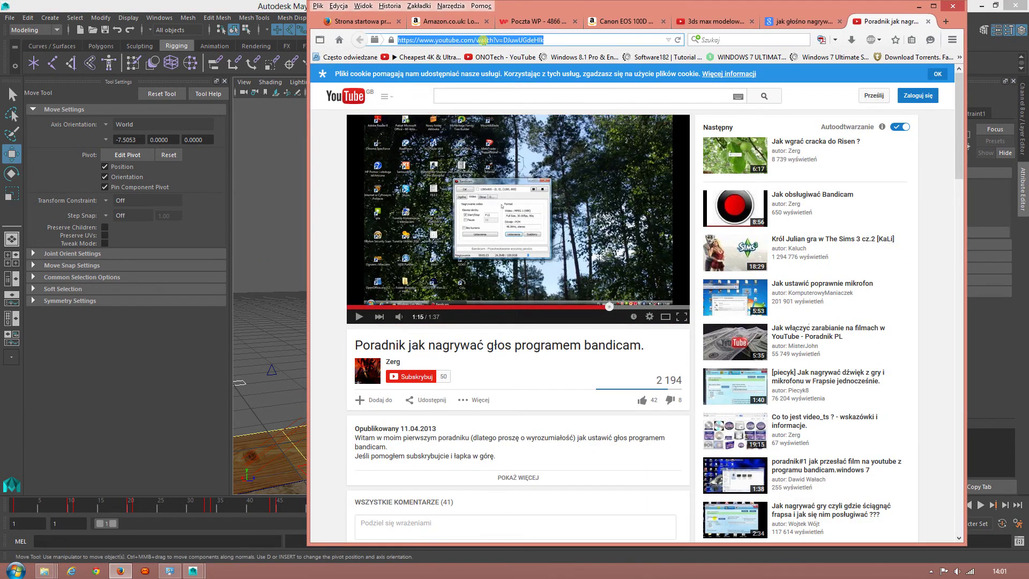
pyautogui.write('digi')
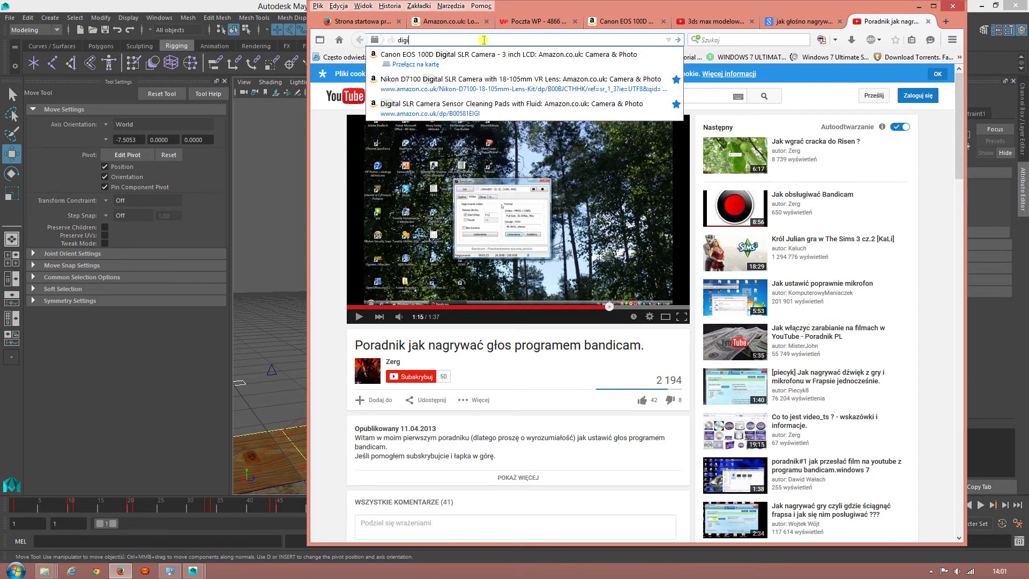
pyautogui.write('tal tutors')
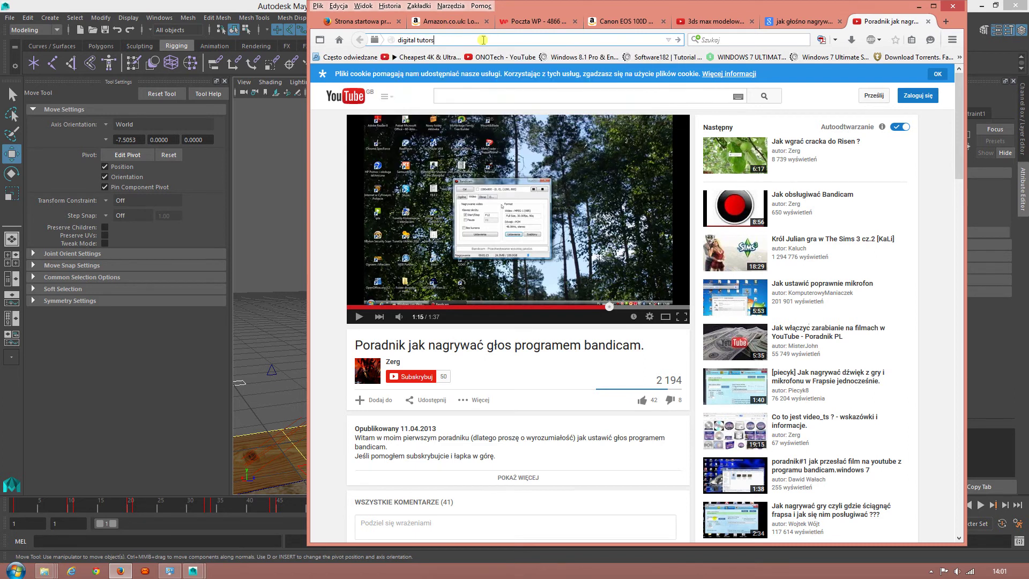
pyautogui.press('Return')
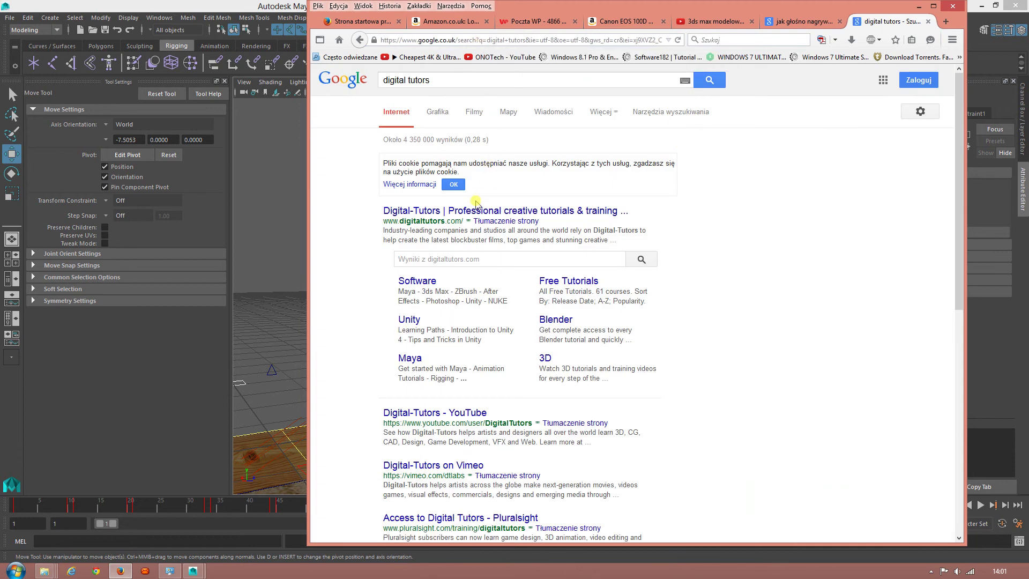
pyautogui.click(474, 210)
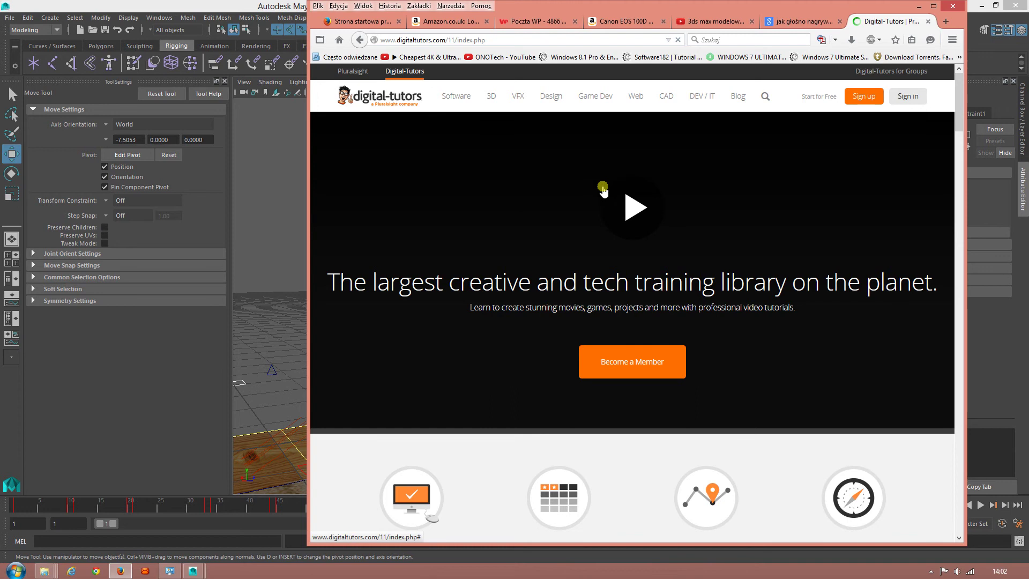
pyautogui.moveTo(456, 95)
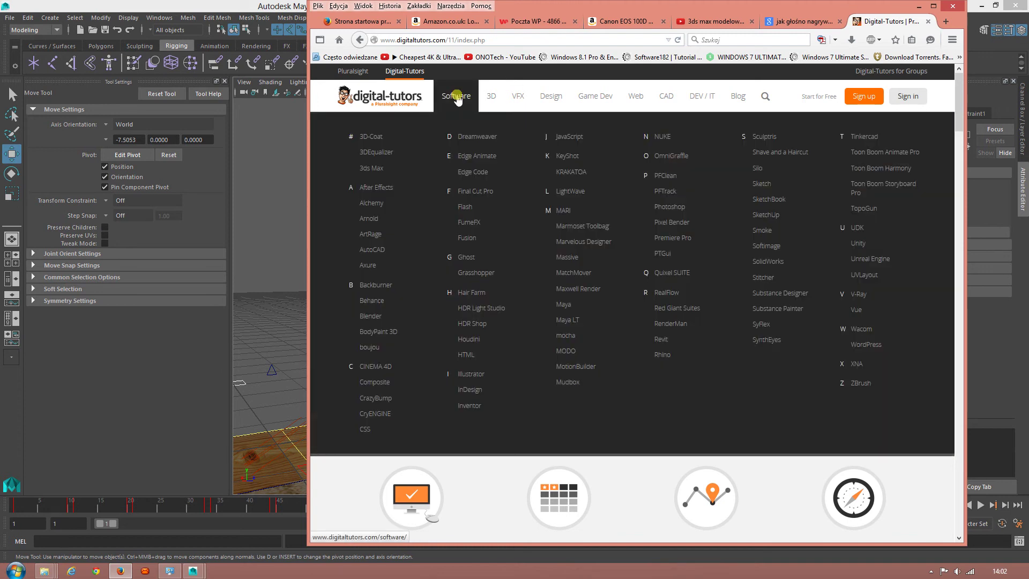
# Step: Open Digital-Tutors' Maya section and go to its Rigging tutorials
pyautogui.click(564, 304)
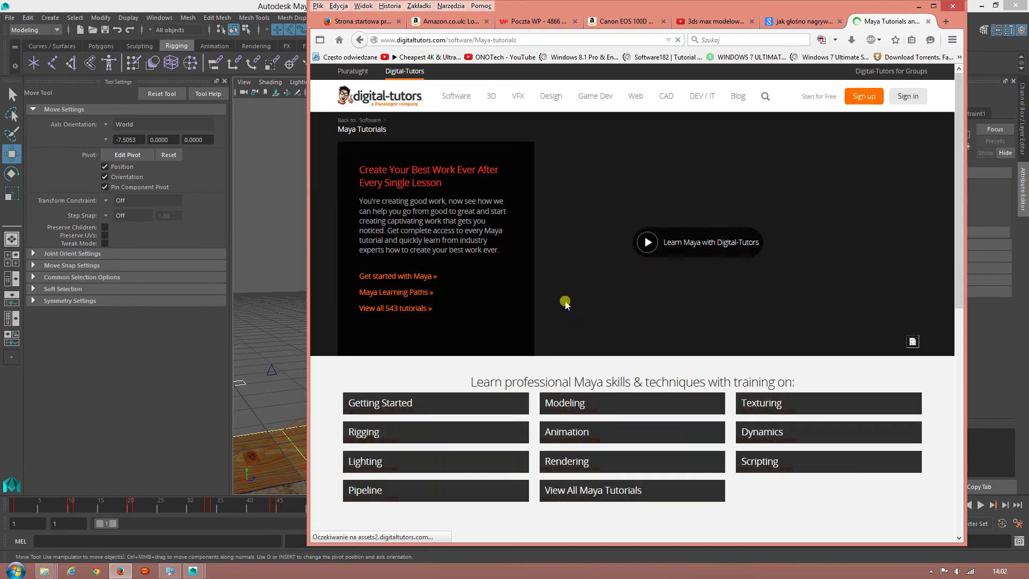
pyautogui.scroll(-2, 600, 330)
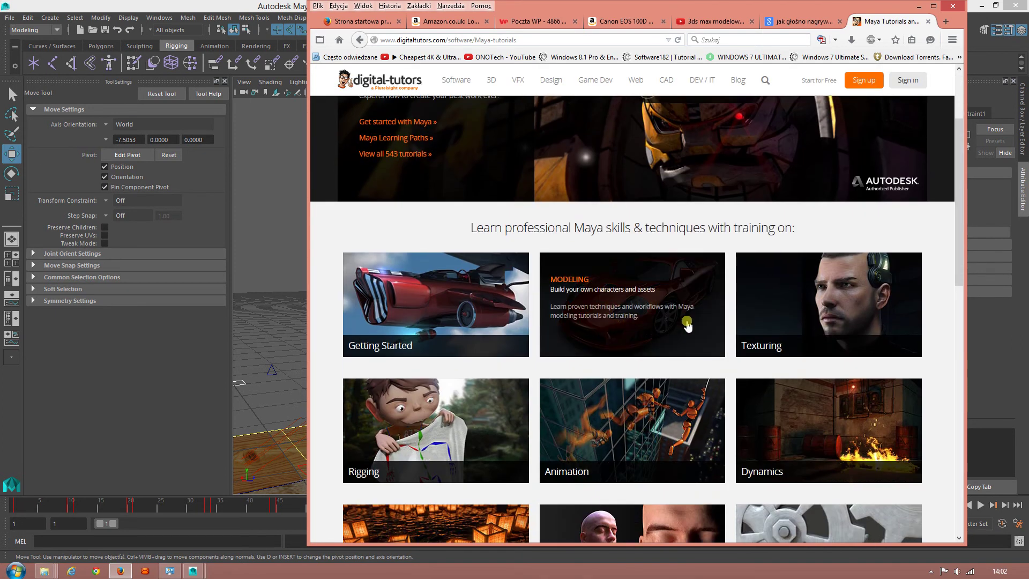
pyautogui.scroll(-3, 796, 305)
pyautogui.scroll(-1, 804, 332)
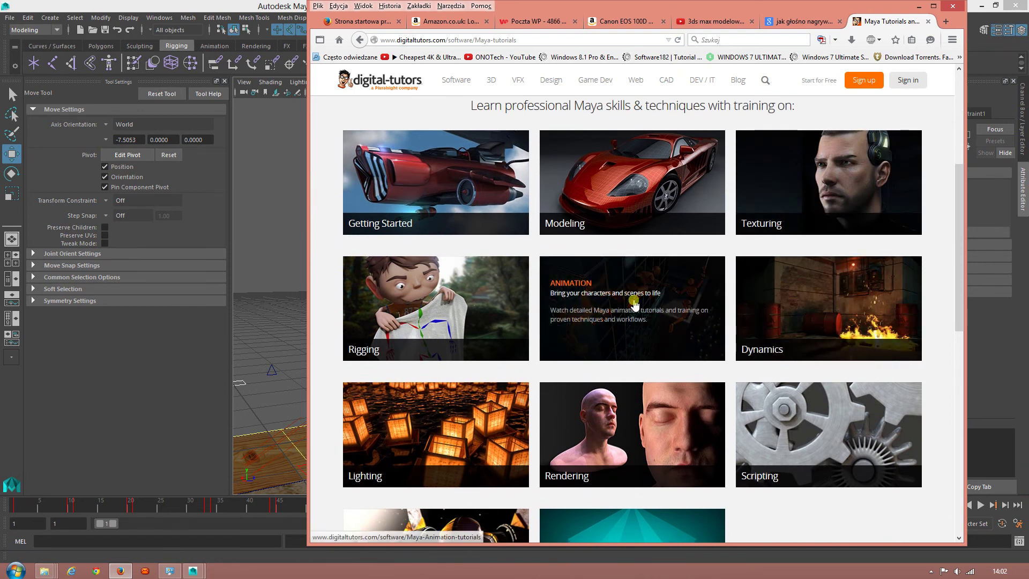
pyautogui.scroll(-3, 633, 300)
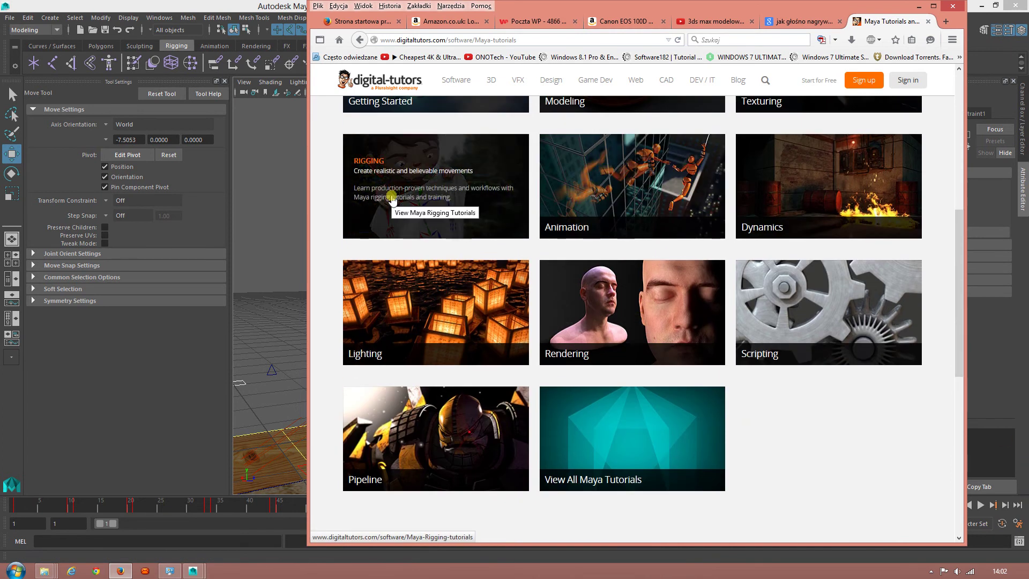
pyautogui.click(455, 191)
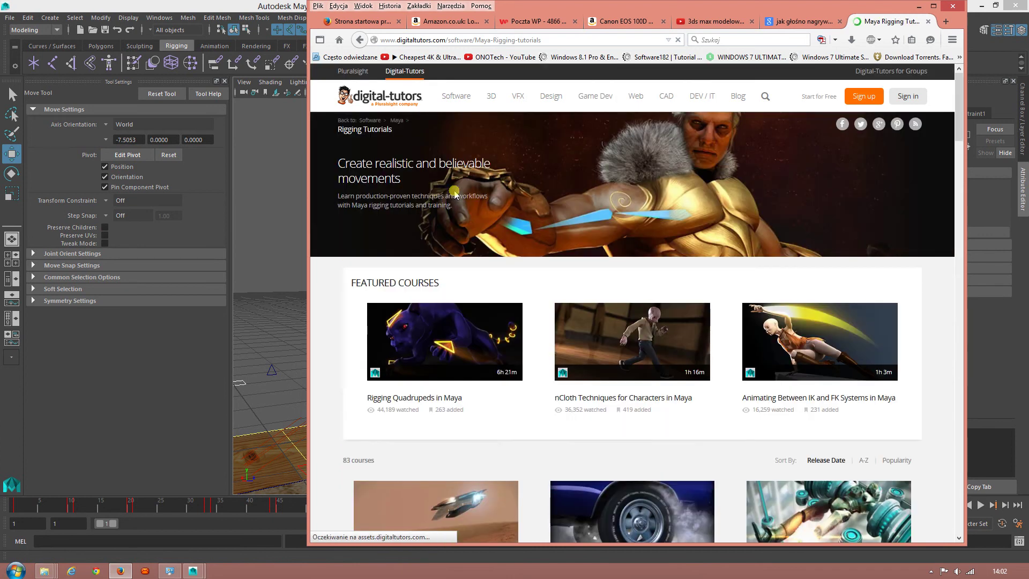
# Step: Browse the Maya Rigging course list, then minimize Firefox to return to Maya
pyautogui.scroll(-5, 454, 208)
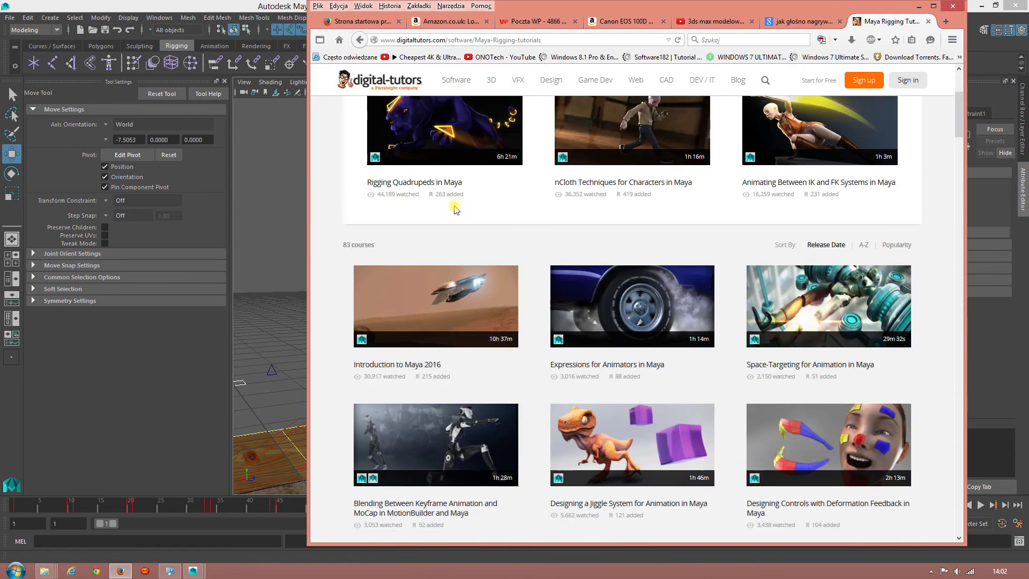
pyautogui.scroll(-5, 454, 209)
pyautogui.moveTo(436, 400)
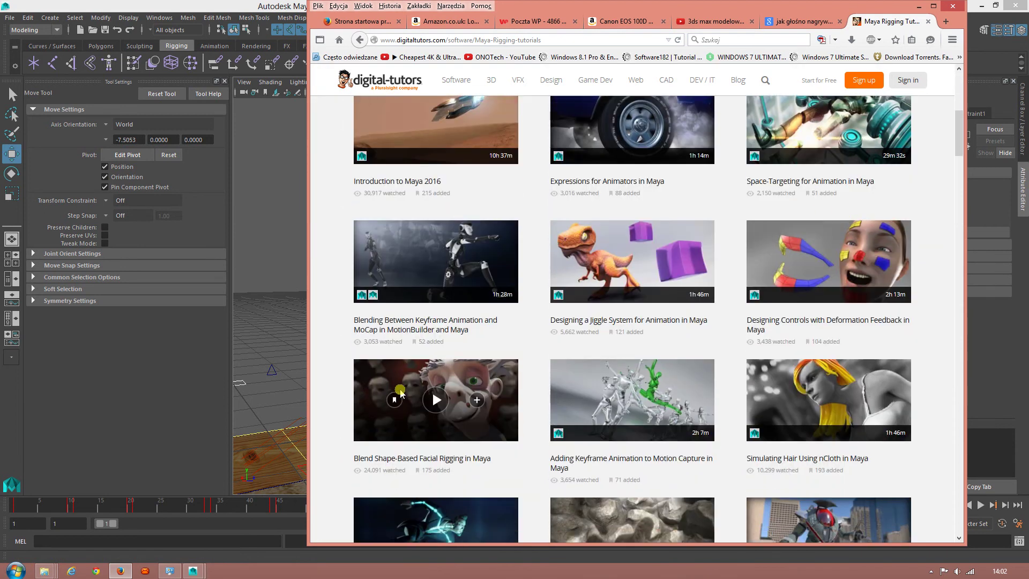
pyautogui.scroll(-3, 402, 391)
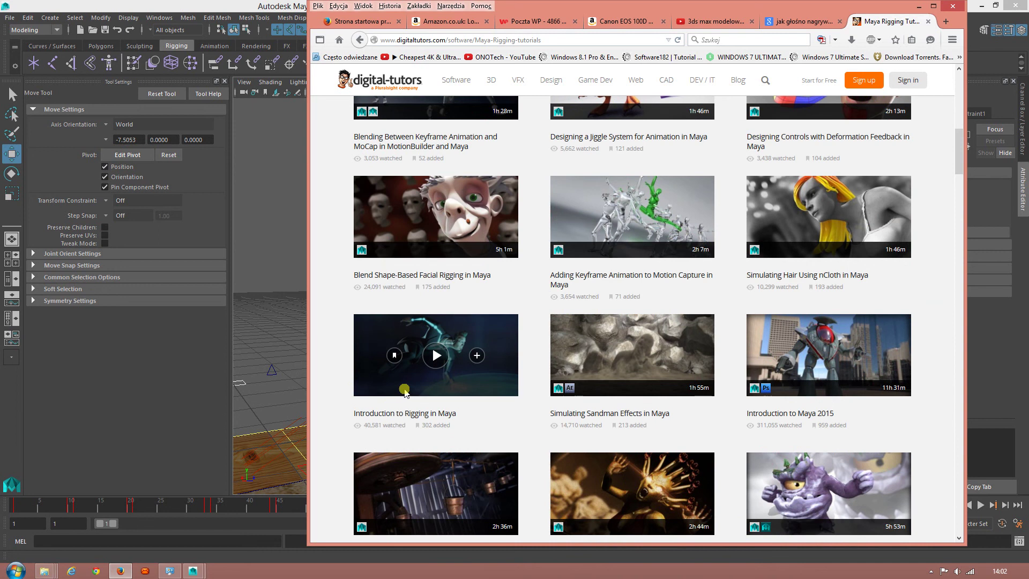
pyautogui.scroll(-6, 405, 391)
pyautogui.scroll(6, 405, 381)
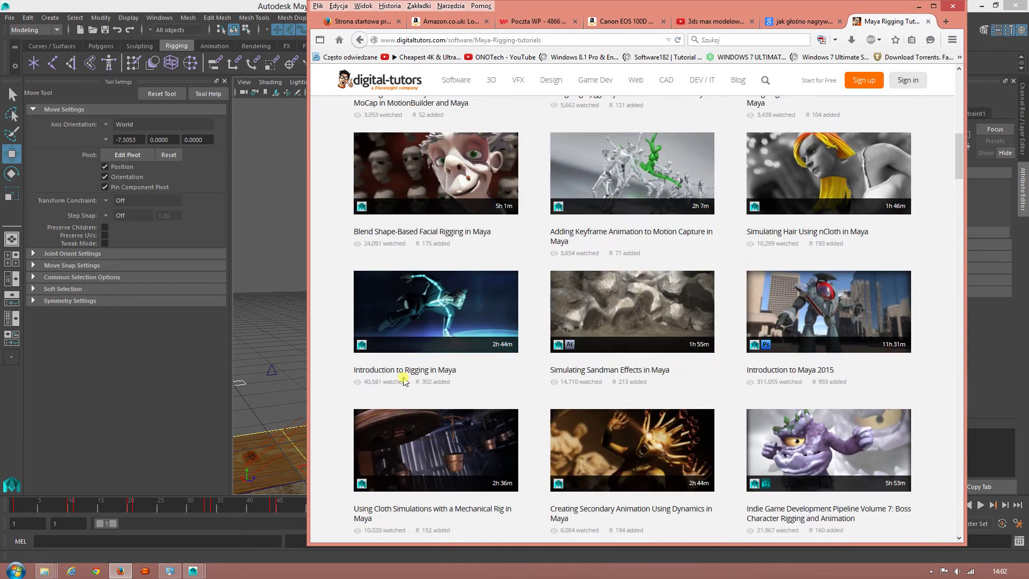
pyautogui.scroll(5, 407, 383)
pyautogui.scroll(3, 411, 386)
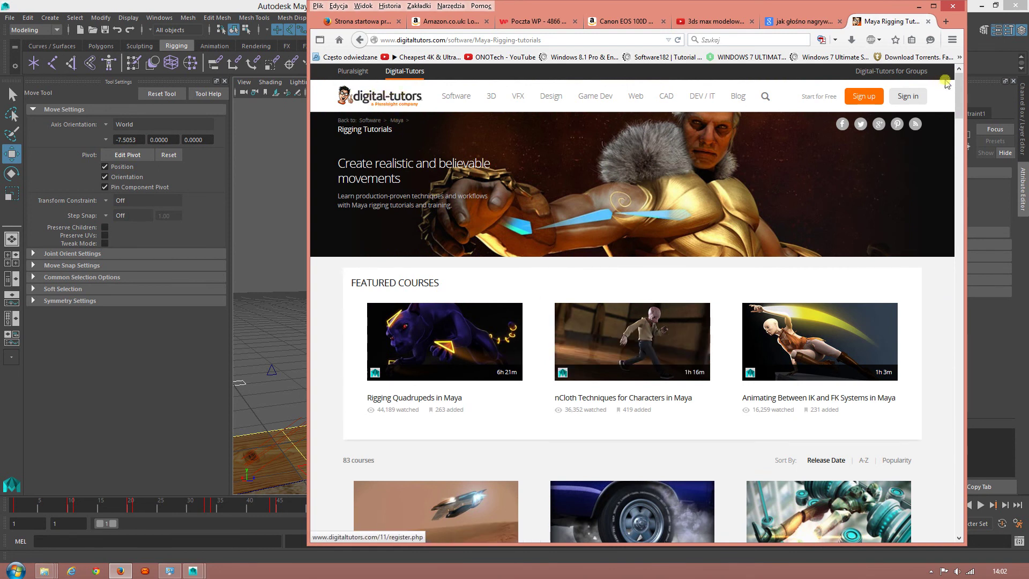
pyautogui.click(935, 8)
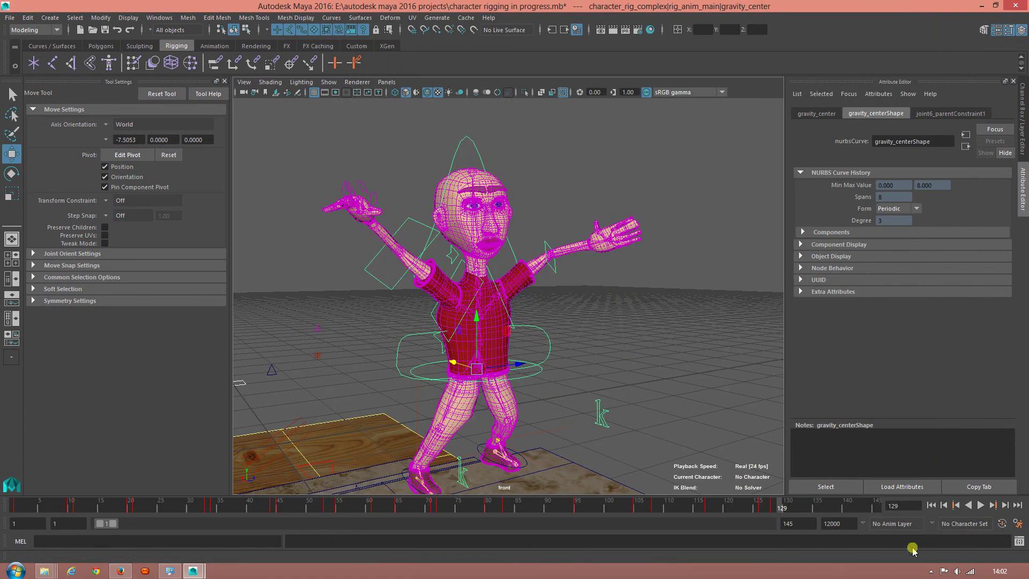
# Step: Open the Blend Shape editor from Windows and switch the menu set to Rigging
pyautogui.click(931, 571)
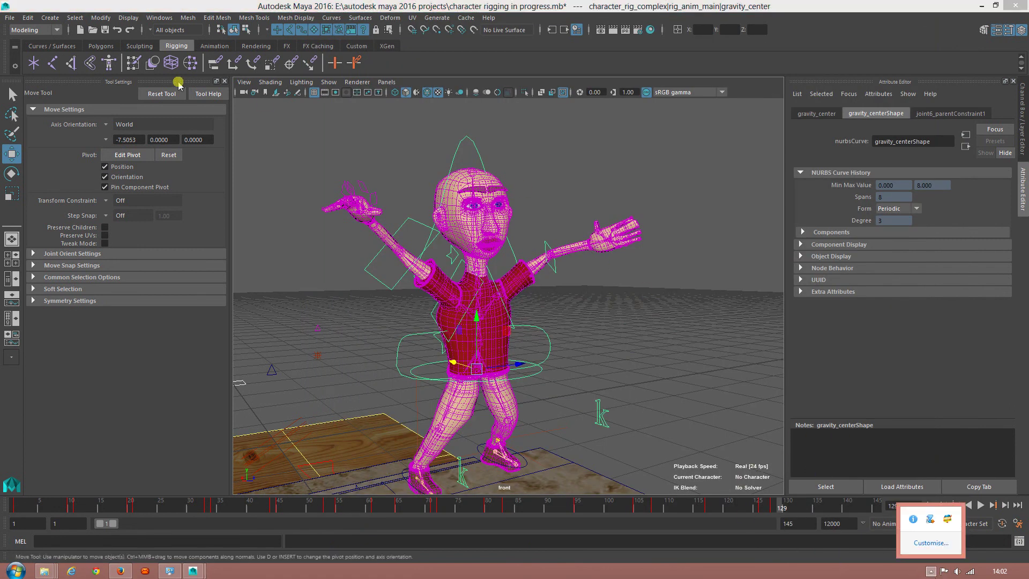
pyautogui.click(158, 18)
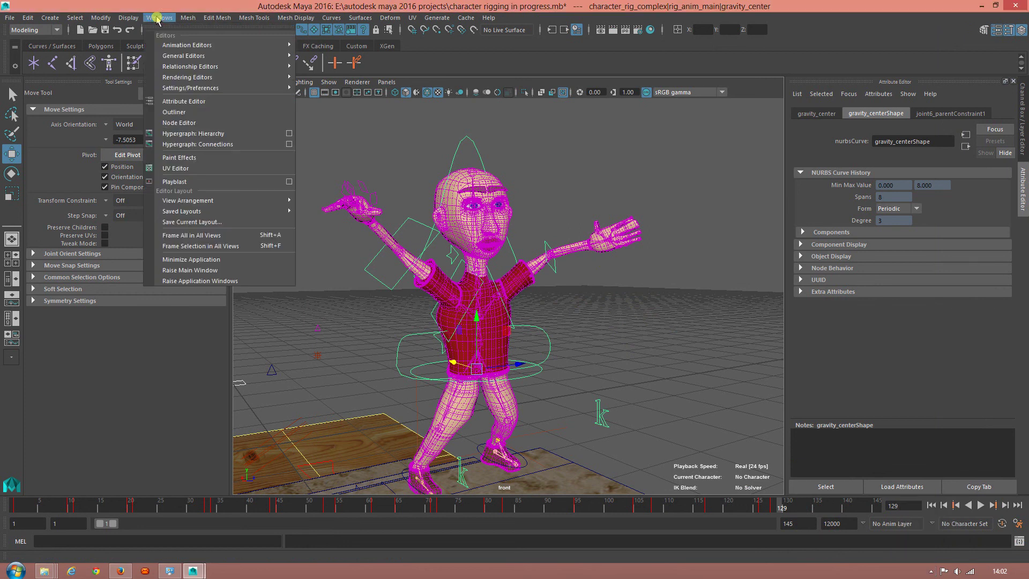
pyautogui.moveTo(186, 45)
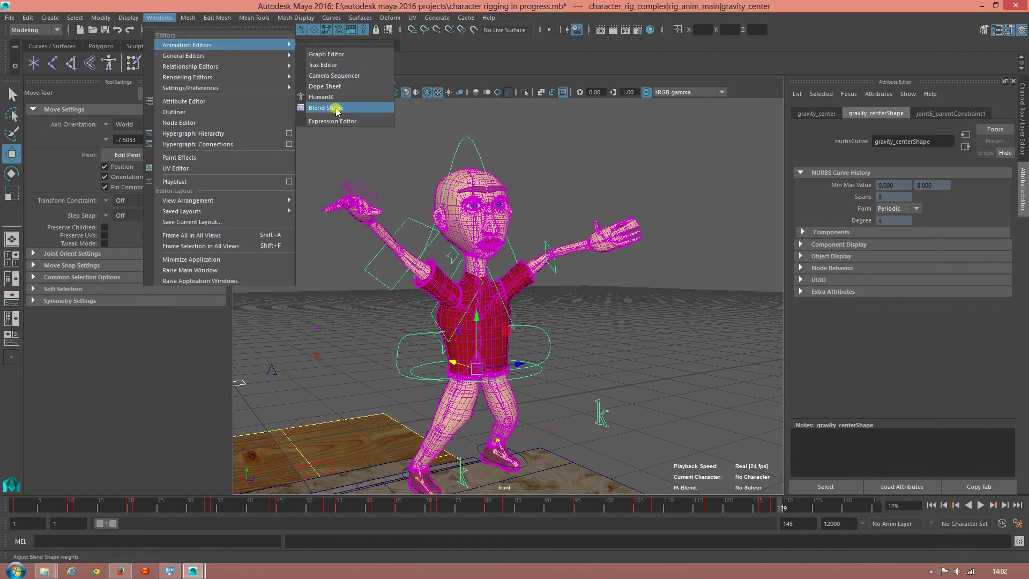
pyautogui.click(338, 109)
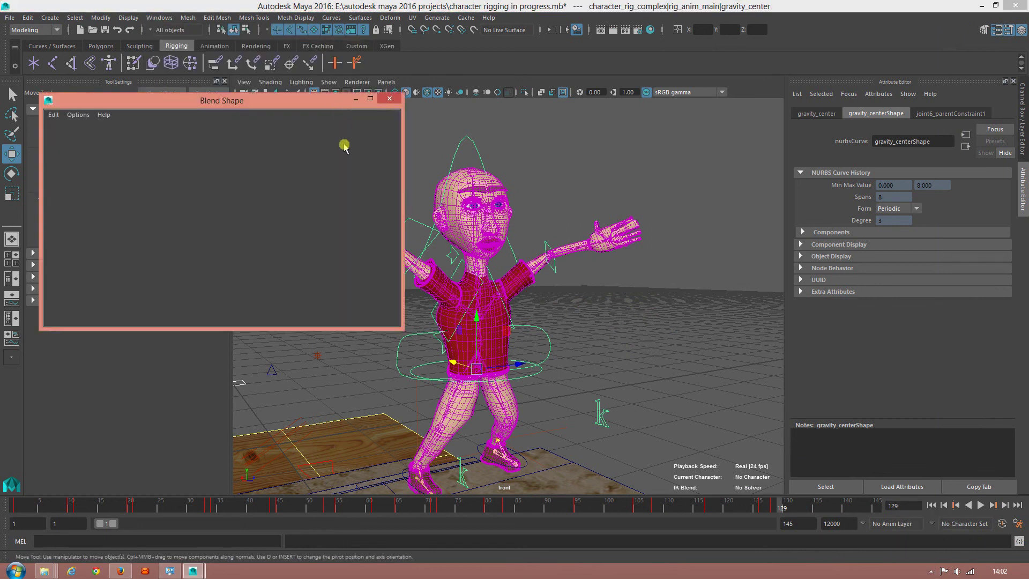
pyautogui.click(36, 30)
pyautogui.click(36, 54)
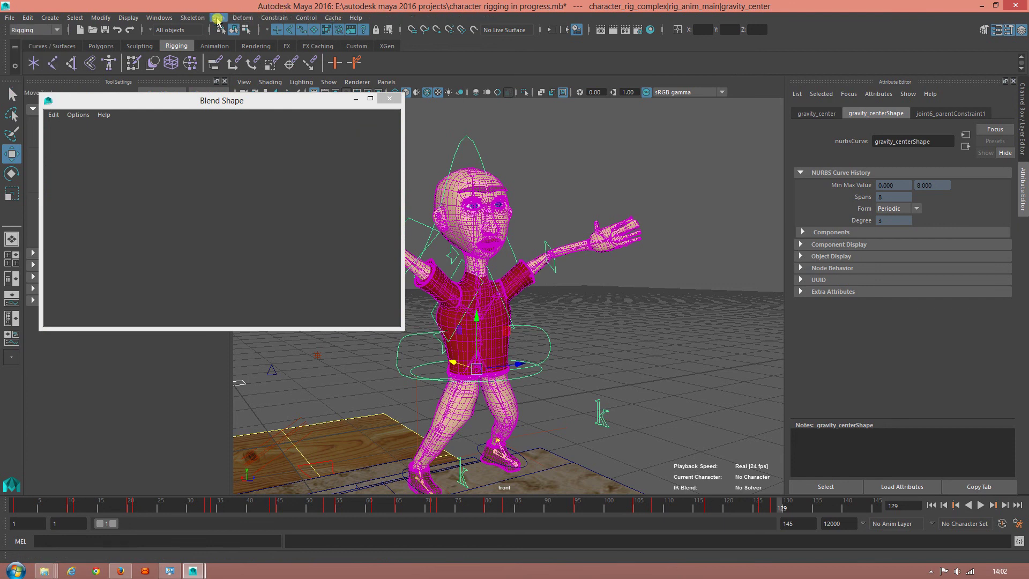
# Step: Glance at the Deform menu, then open the screen recorder's file list from the tray
pyautogui.click(243, 19)
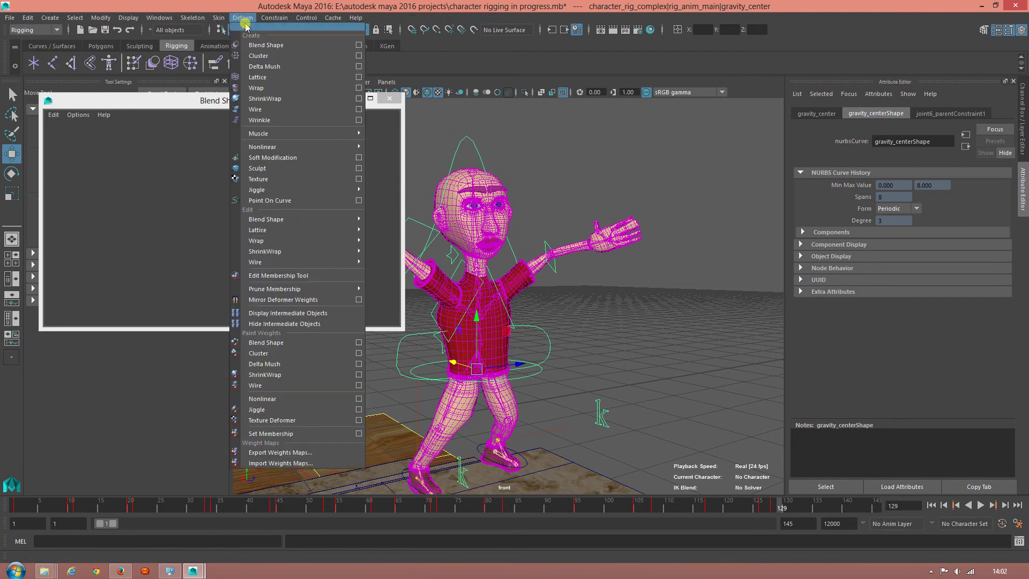
pyautogui.click(193, 102)
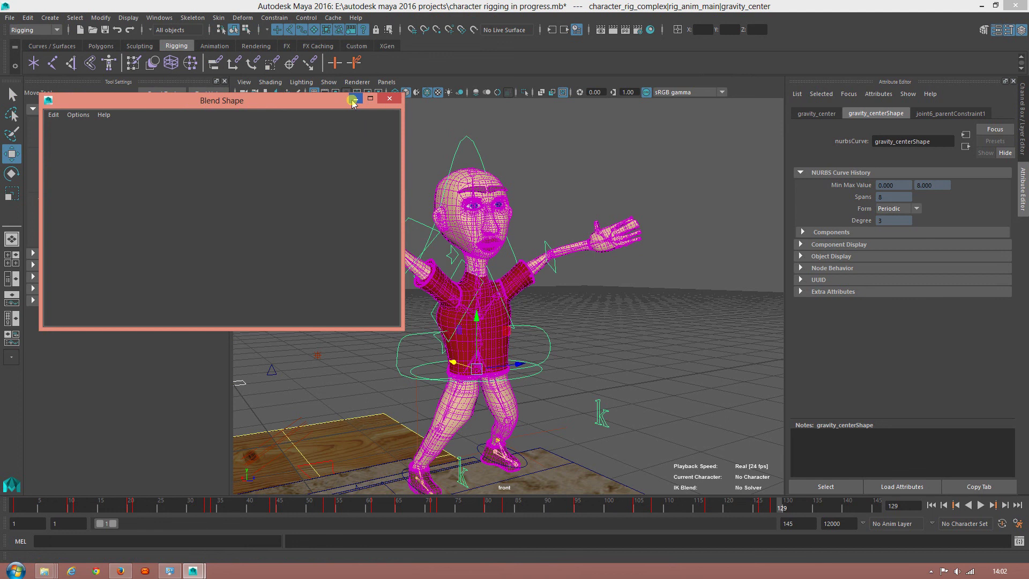
pyautogui.click(934, 571)
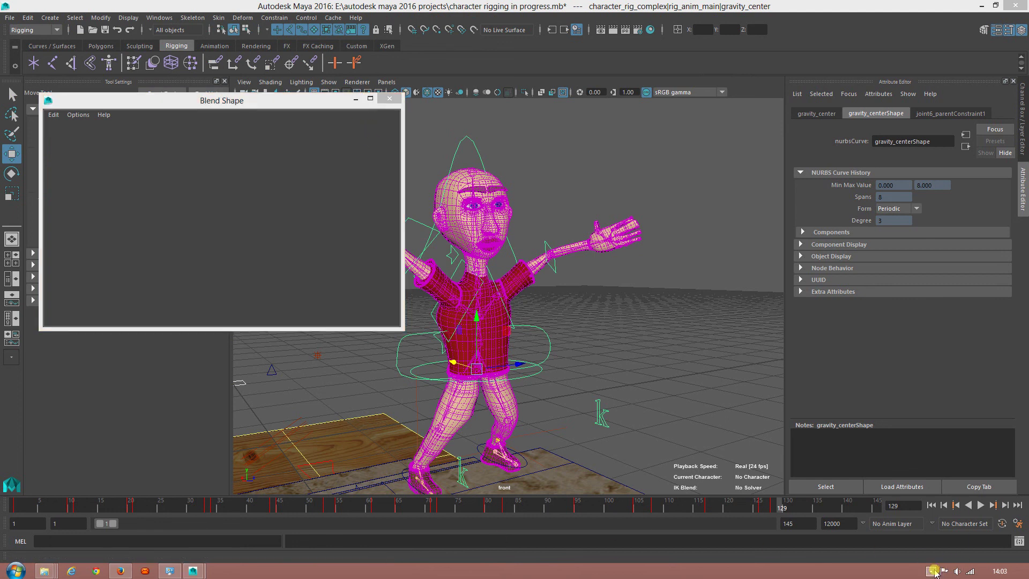
pyautogui.click(946, 520)
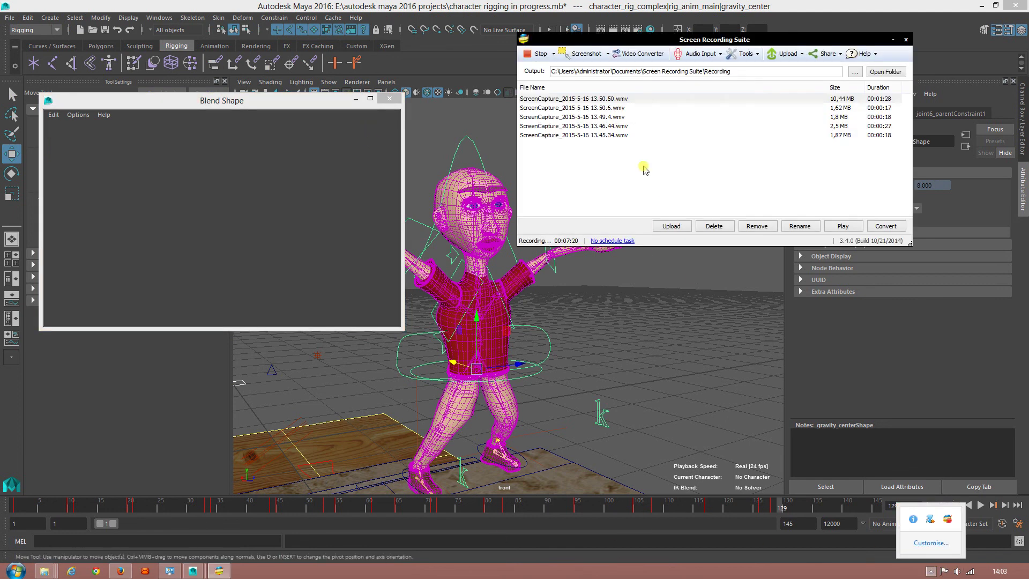